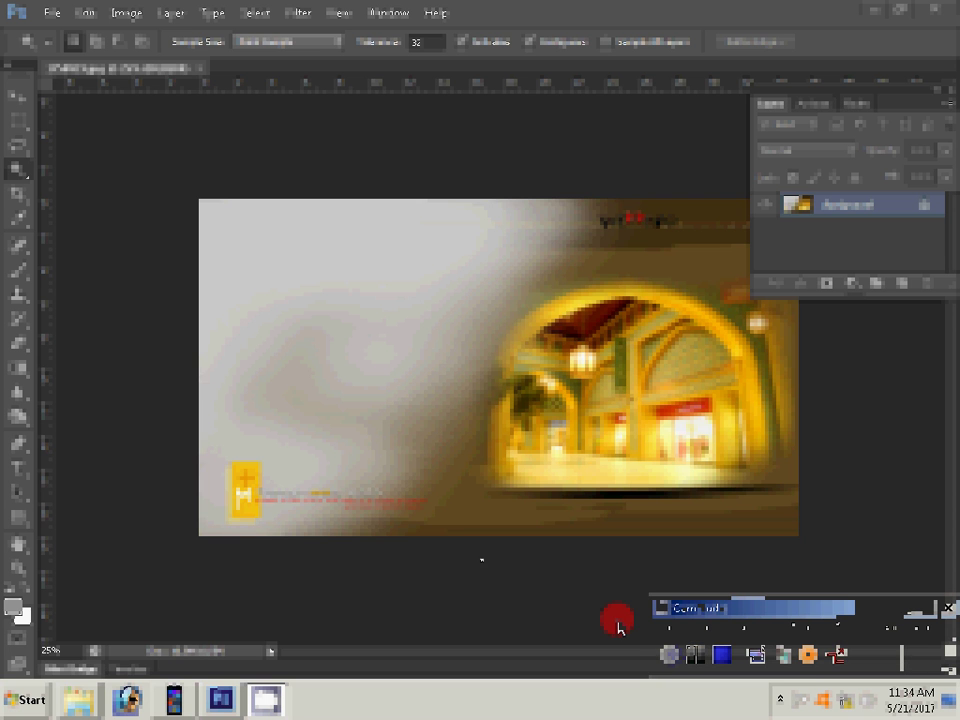
- Resize the image to 36 x 12 inches at 30 pixels/inch with proportions unconstrained
click(126, 13)
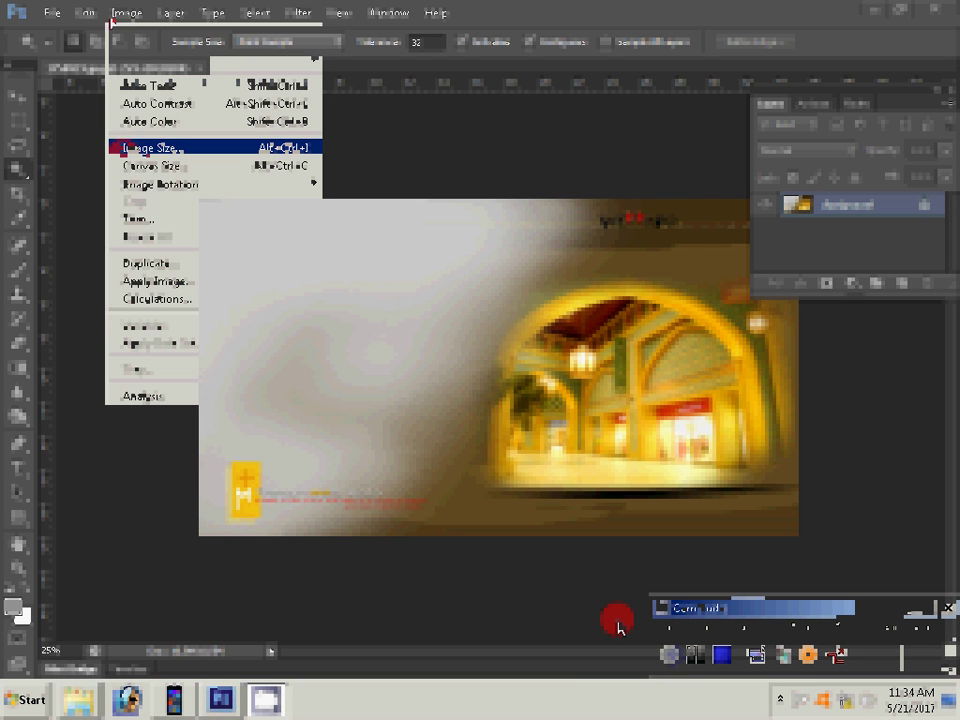
click(125, 148)
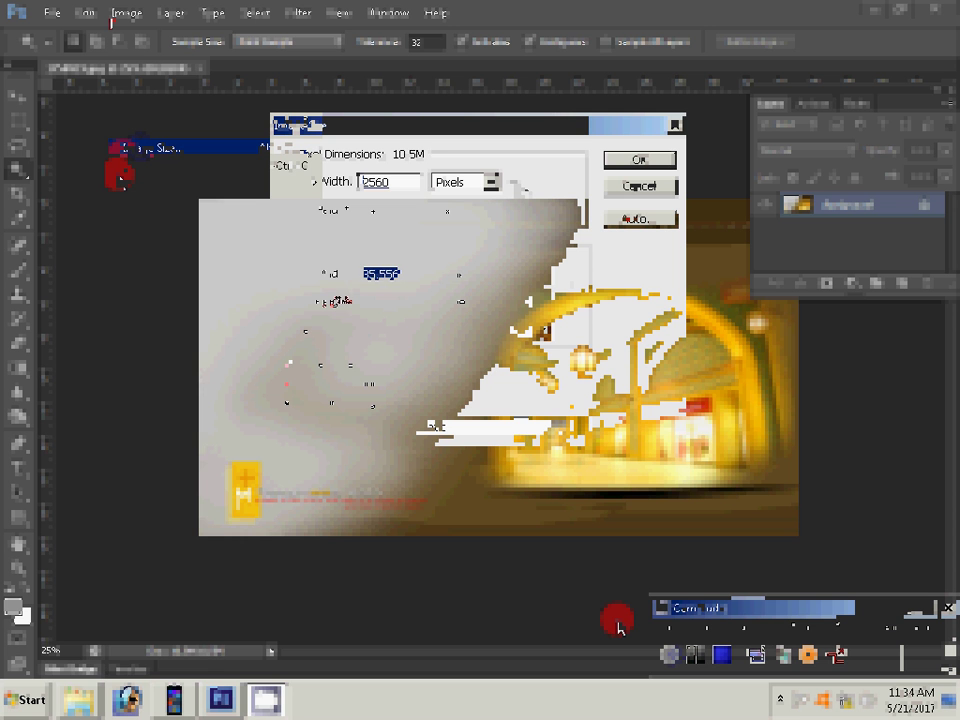
text(2160)
key(Tab)
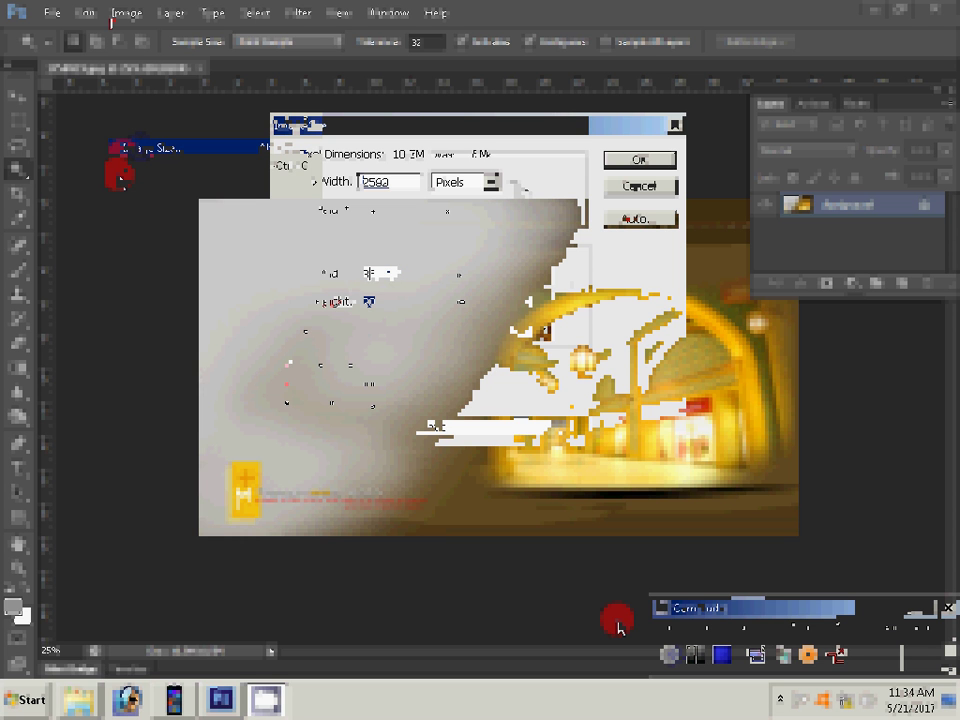
click(380, 330)
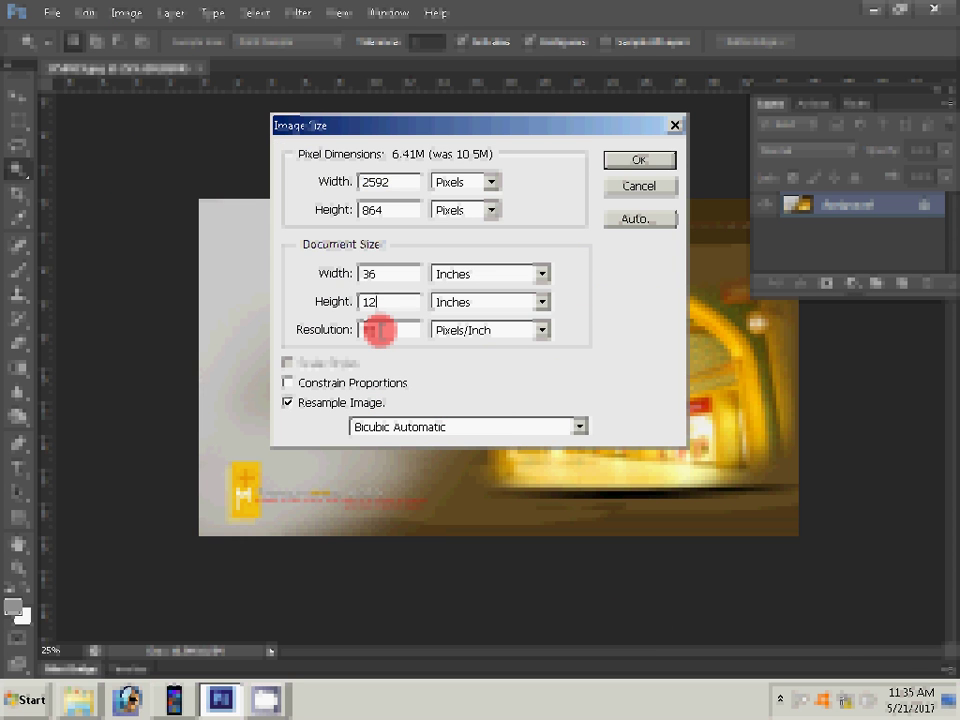
double_click(380, 330)
text(300)
click(627, 160)
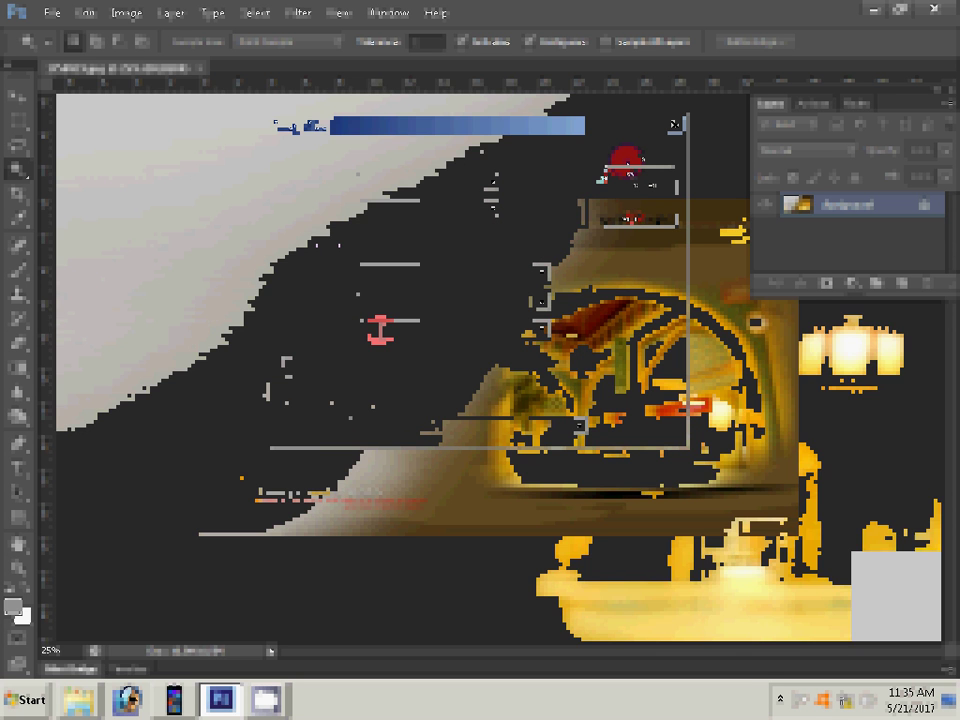
- Zoom into the canvas, add a Gradient fill layer and bring up its Gradient Editor
key(z)
click(389, 443)
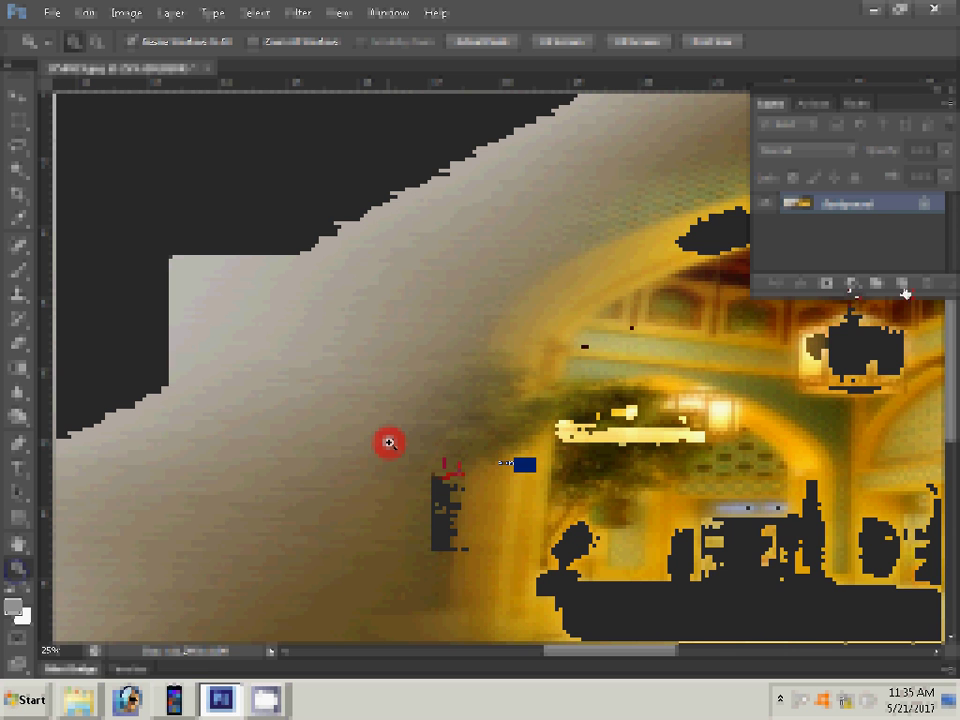
click(851, 284)
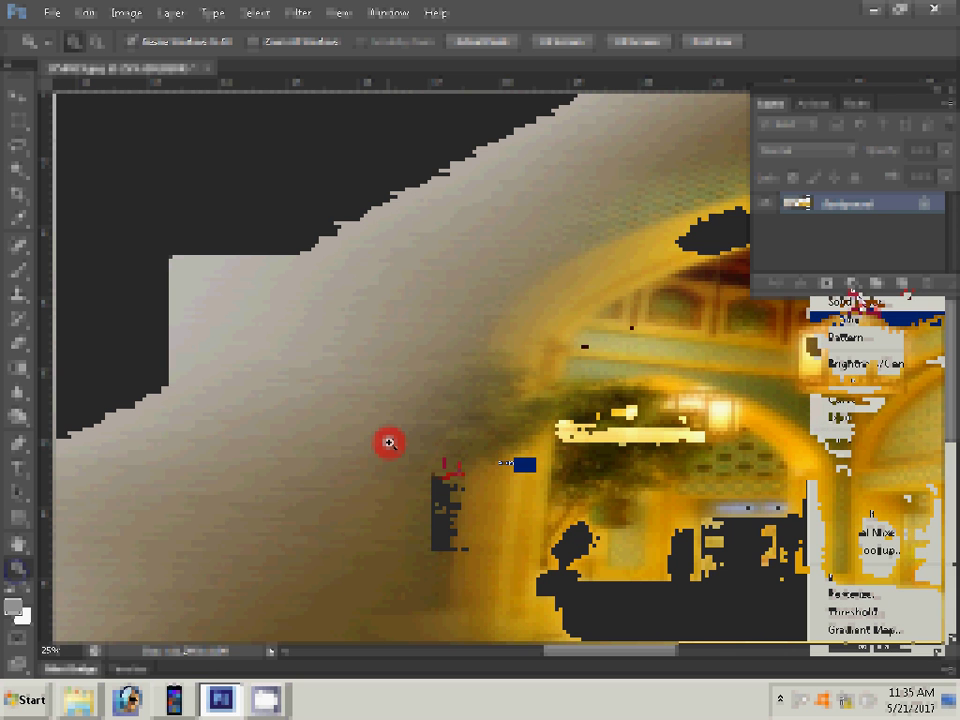
click(845, 319)
click(437, 207)
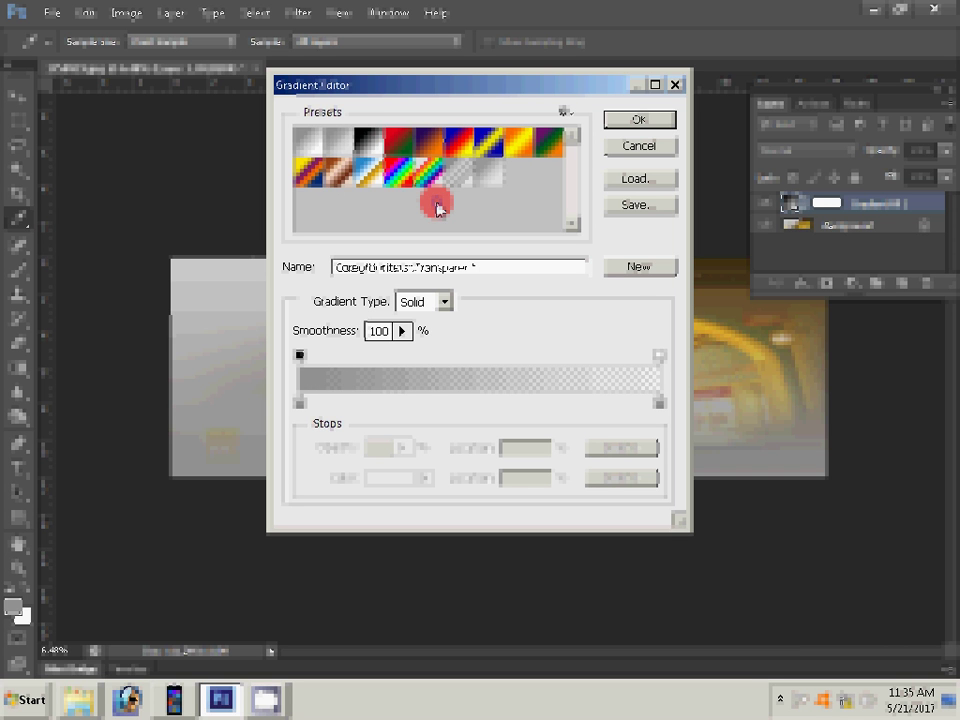
- Set the gradient's colour stop to red and accept the Gradient Editor
click(299, 402)
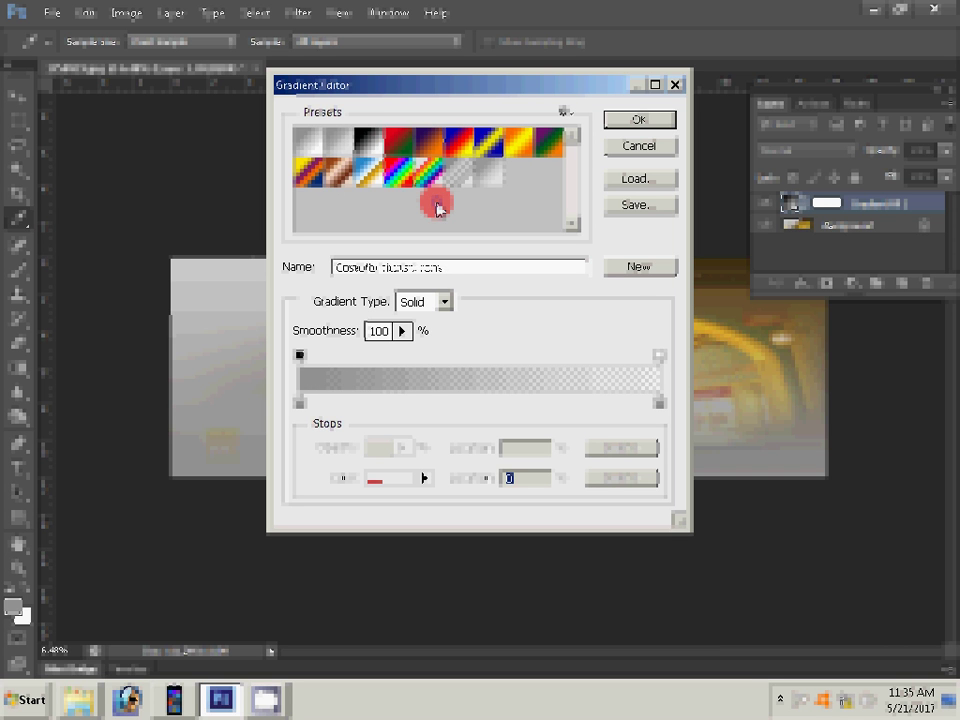
click(383, 478)
click(636, 262)
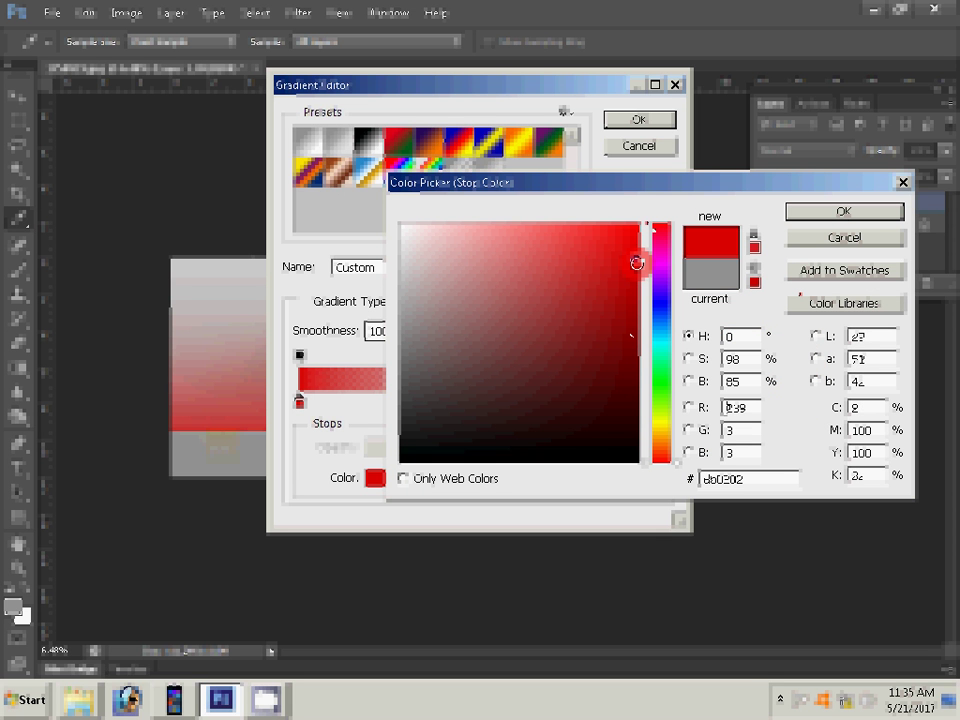
drag(636, 262, 636, 261)
key(Return)
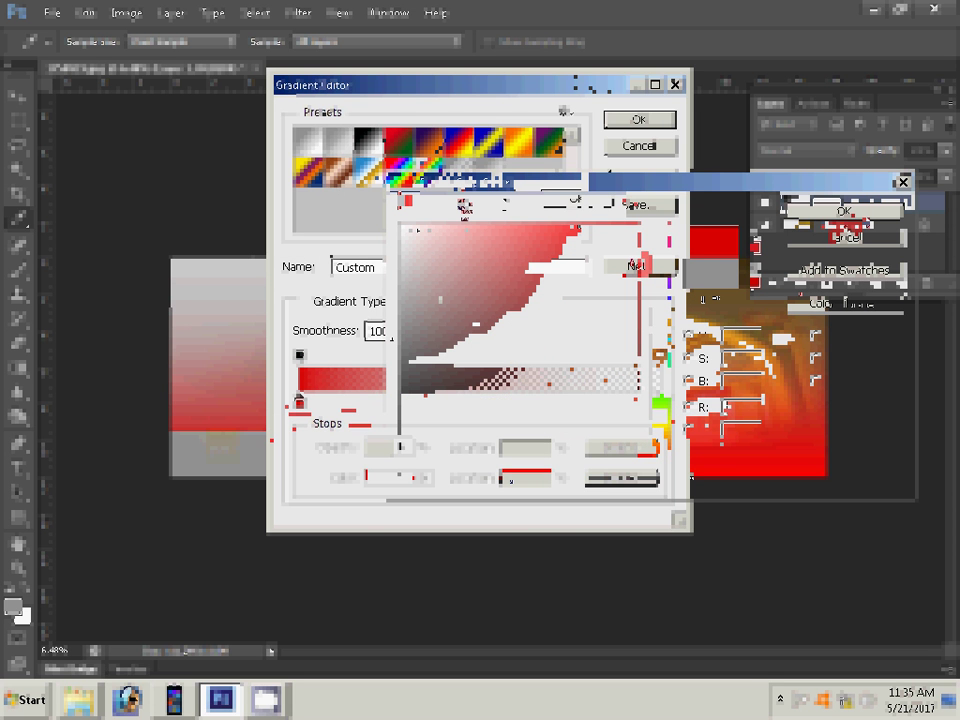
click(465, 229)
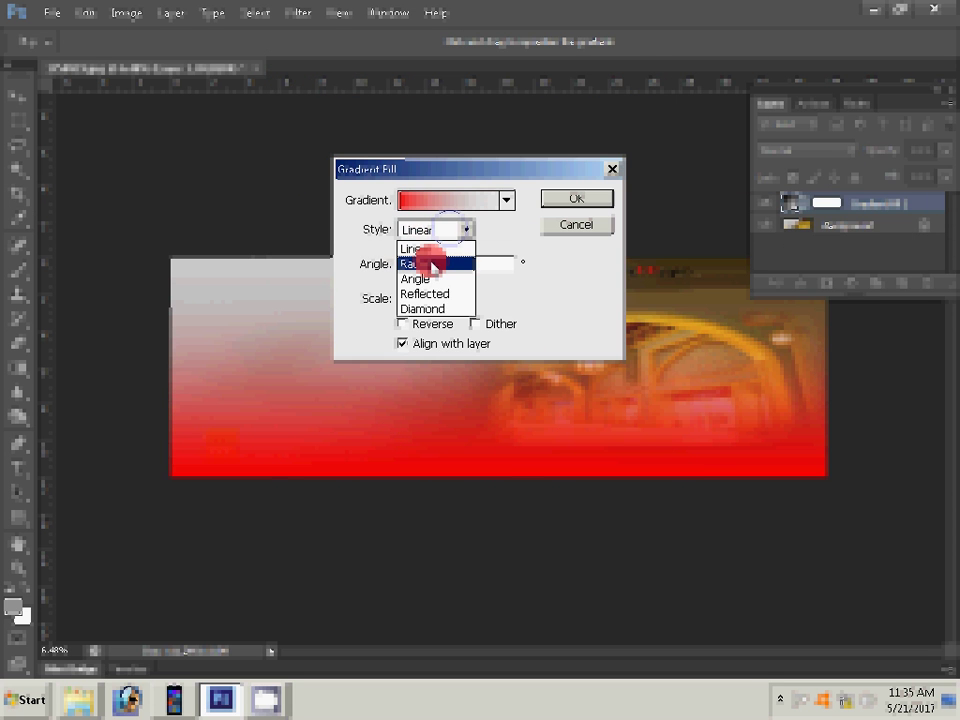
- Set the Gradient Fill style to Radial with Reverse ticked, then reopen the Gradient Editor
click(433, 264)
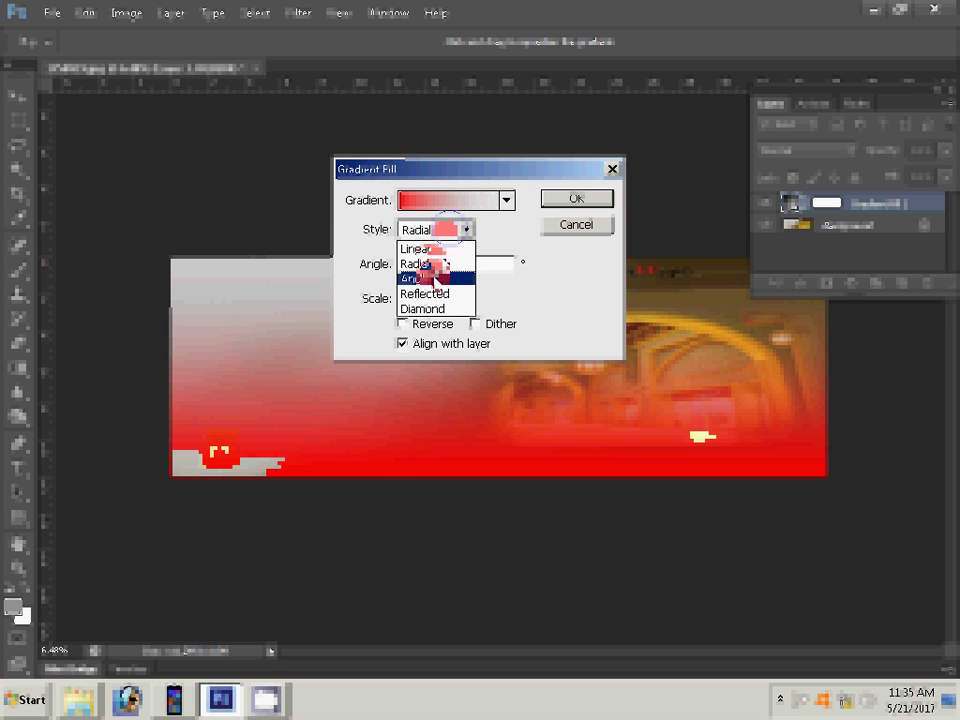
click(425, 264)
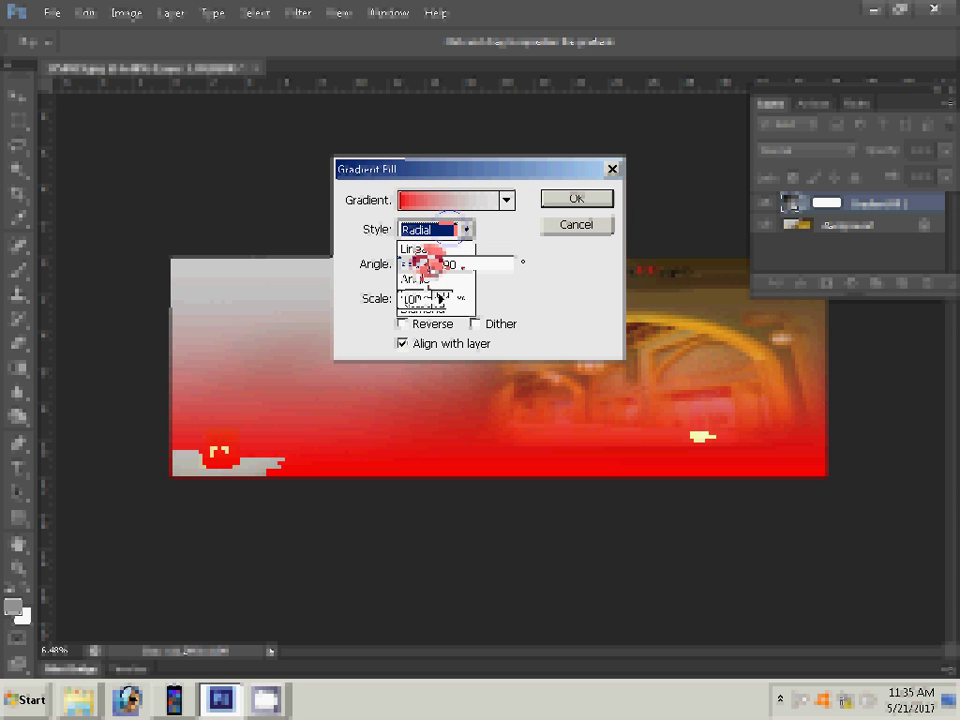
click(403, 323)
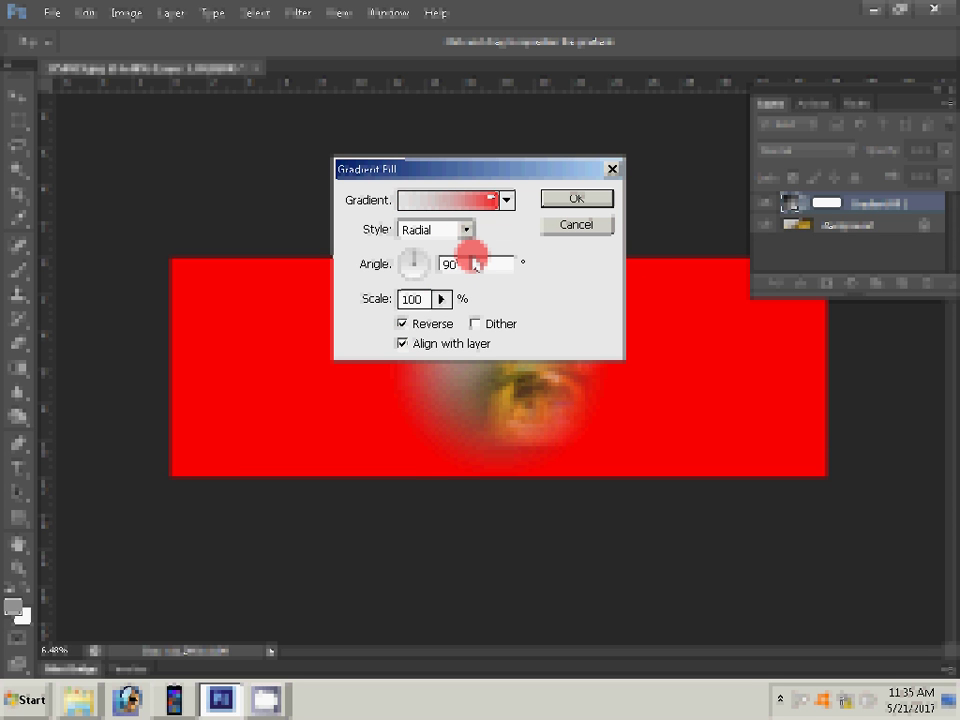
mouse_move(487, 177)
mouse_down()
mouse_move(529, 247)
mouse_move(752, 350)
mouse_move(750, 340)
mouse_up()
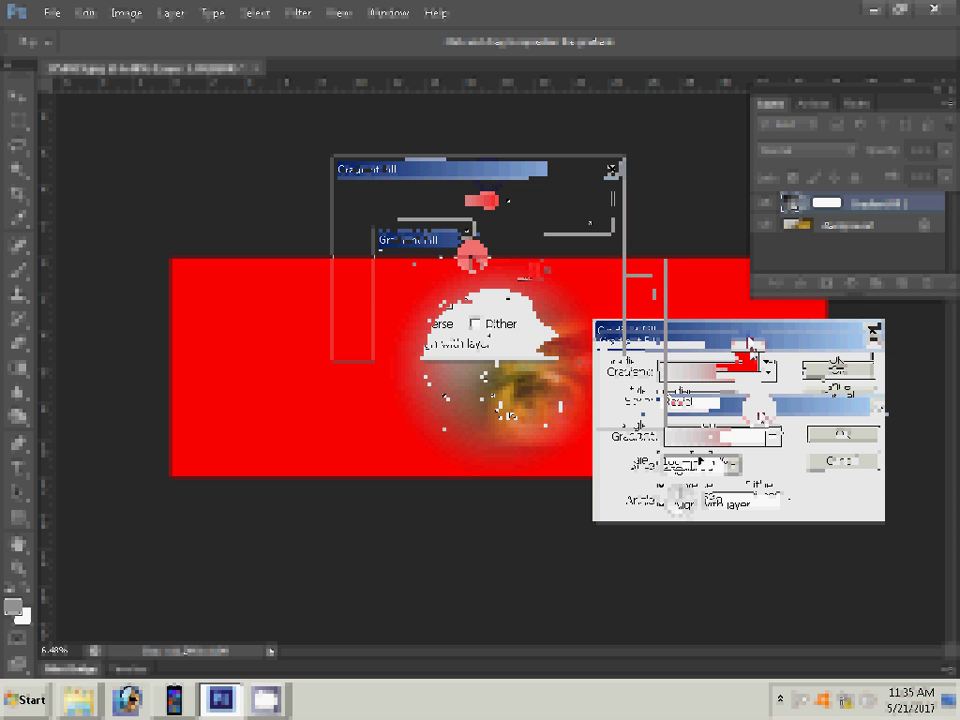
click(700, 371)
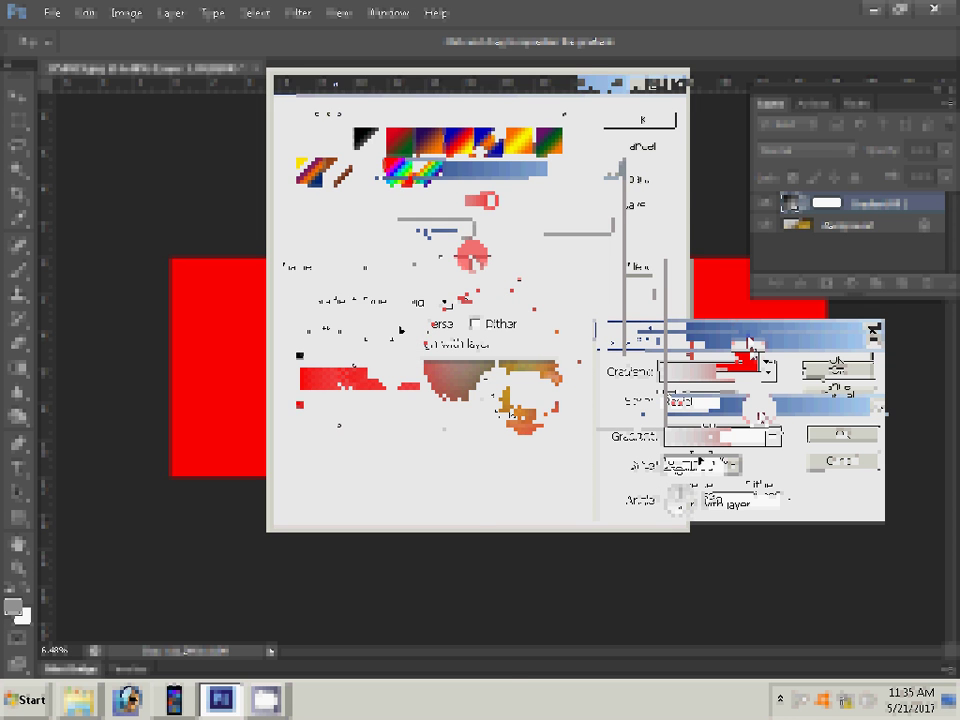
- Apply the Orange, Yellow, Orange preset gradient and confirm both gradient dialogs
drag(450, 80, 685, 320)
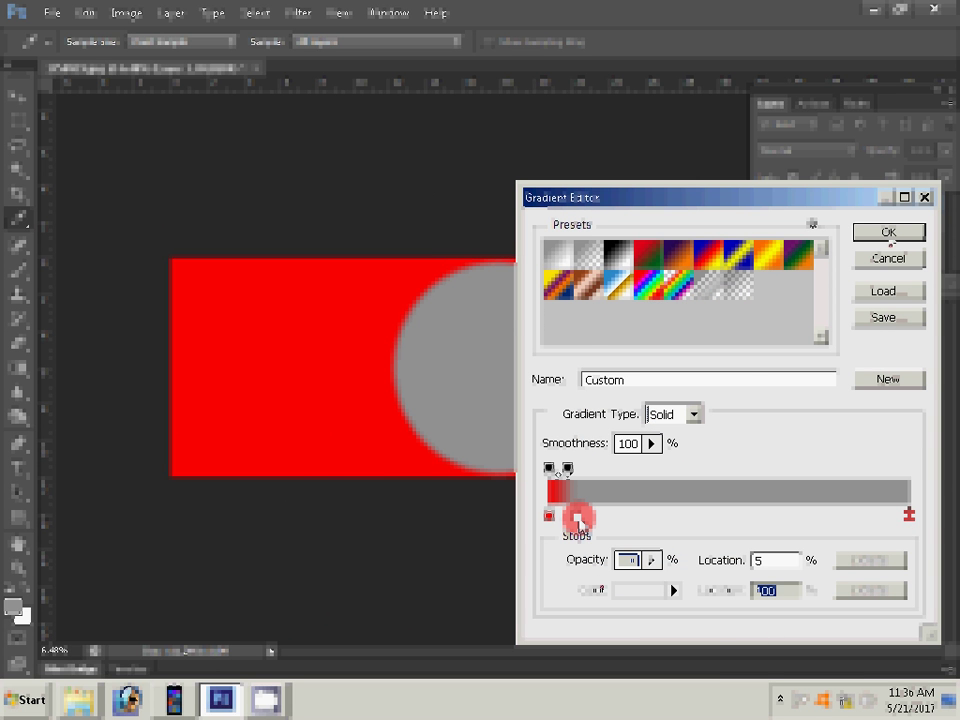
click(886, 231)
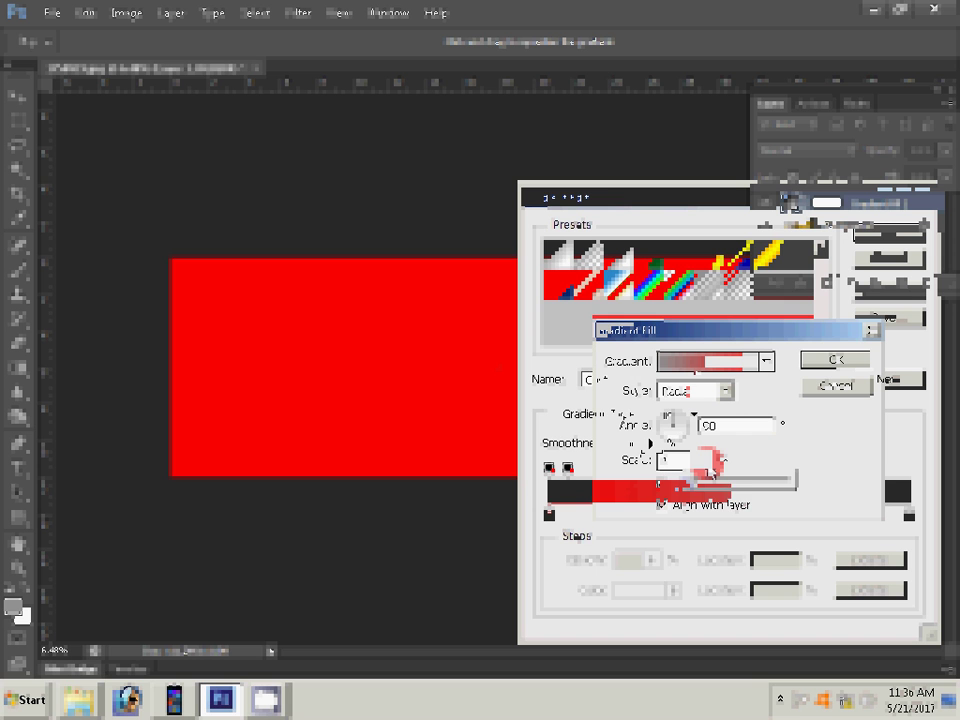
click(549, 515)
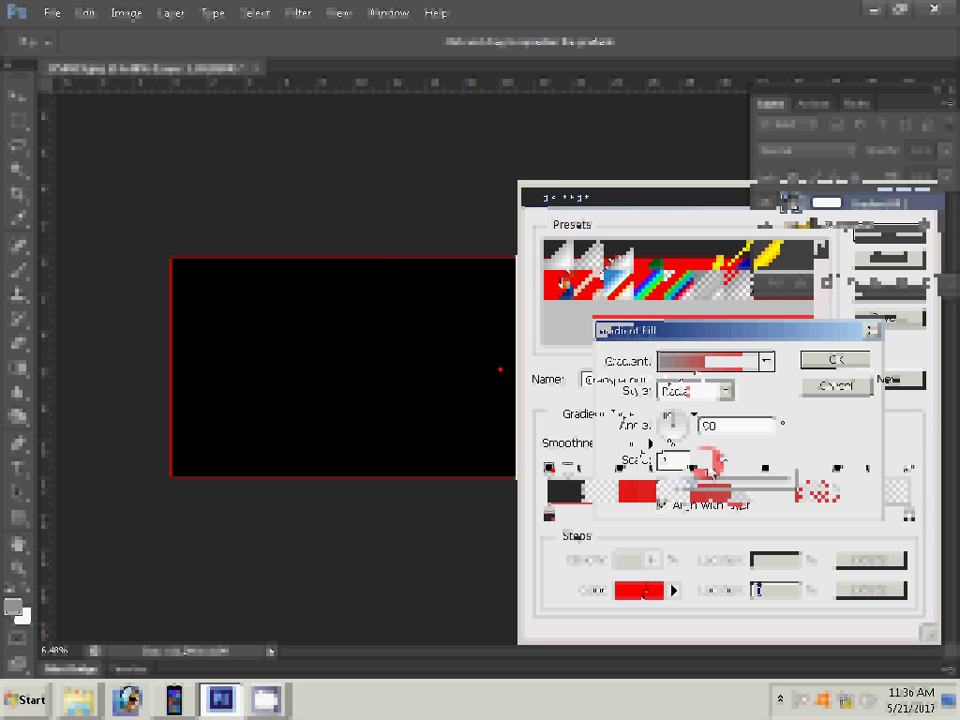
click(748, 290)
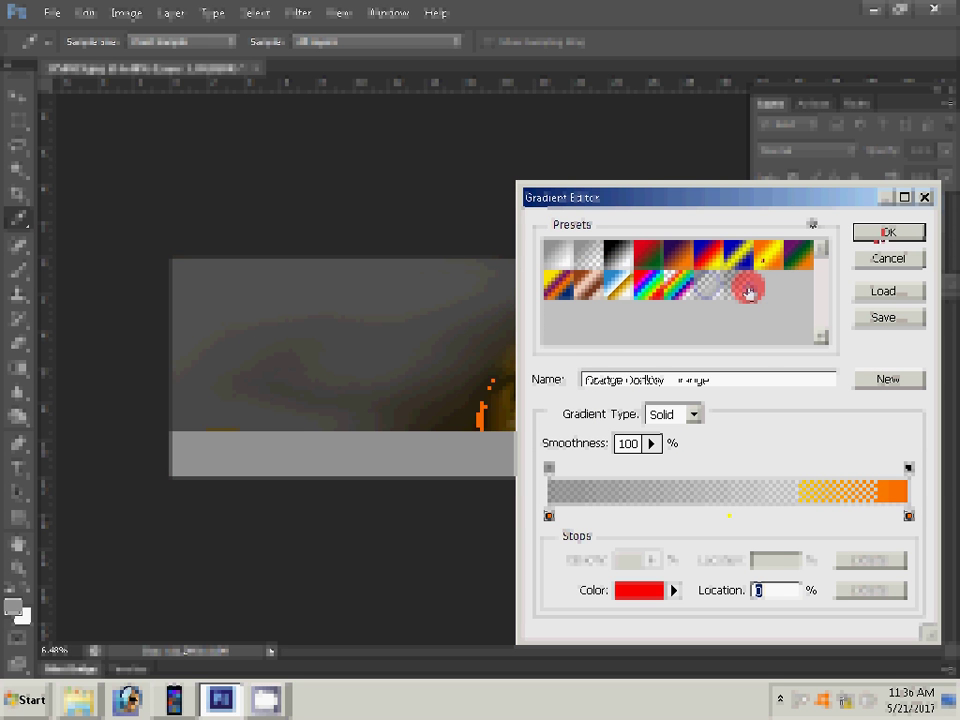
click(886, 236)
click(700, 460)
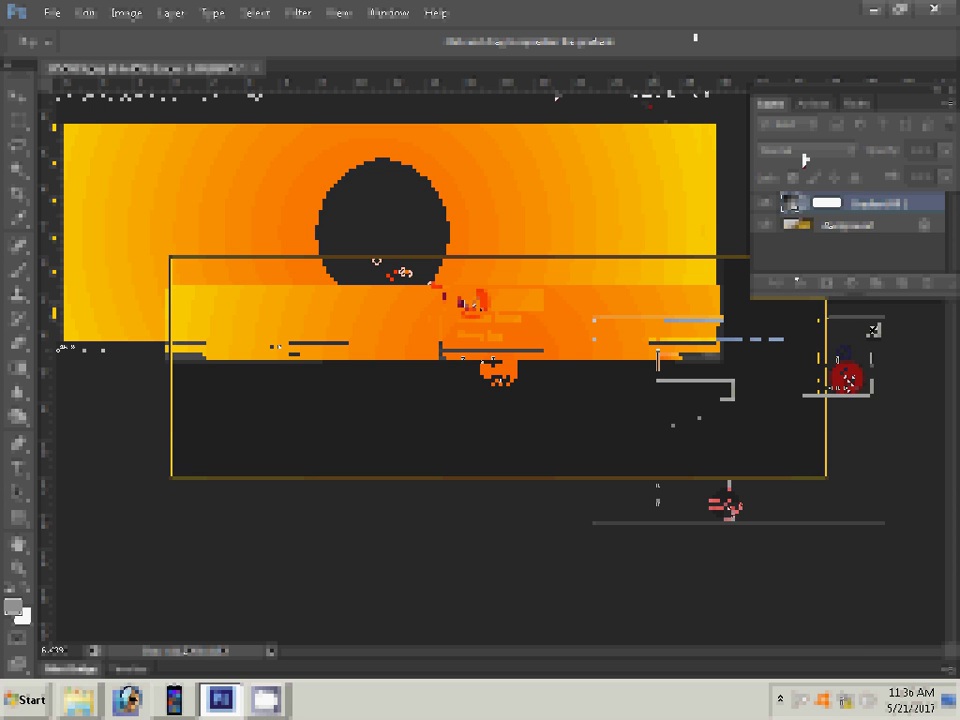
- Change the gradient layer's blend mode to Overlay, then to Screen
click(803, 152)
click(790, 395)
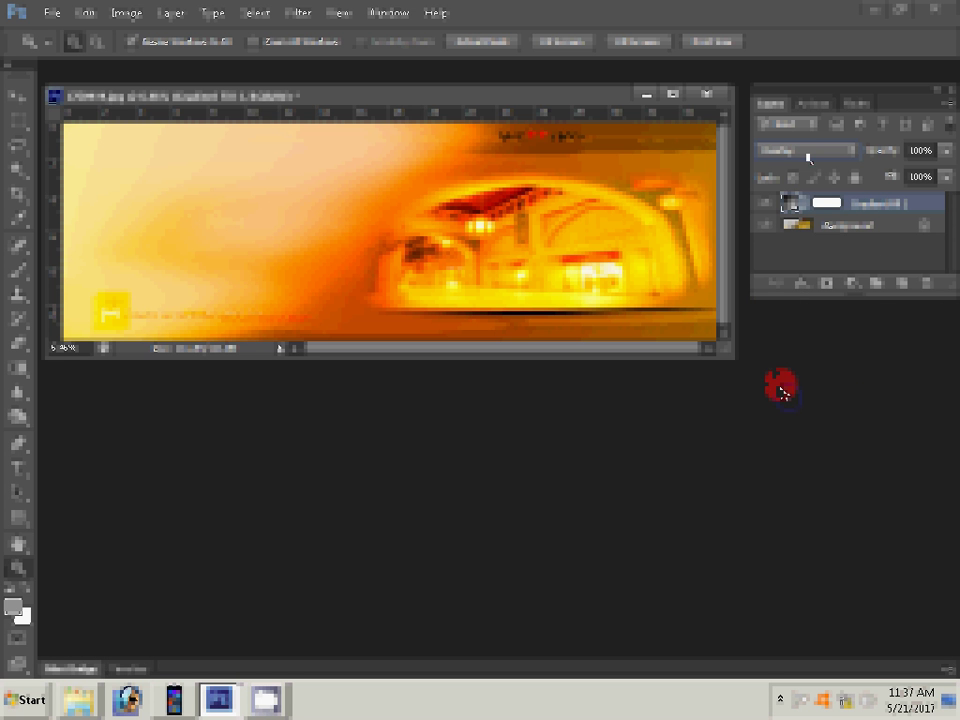
click(806, 152)
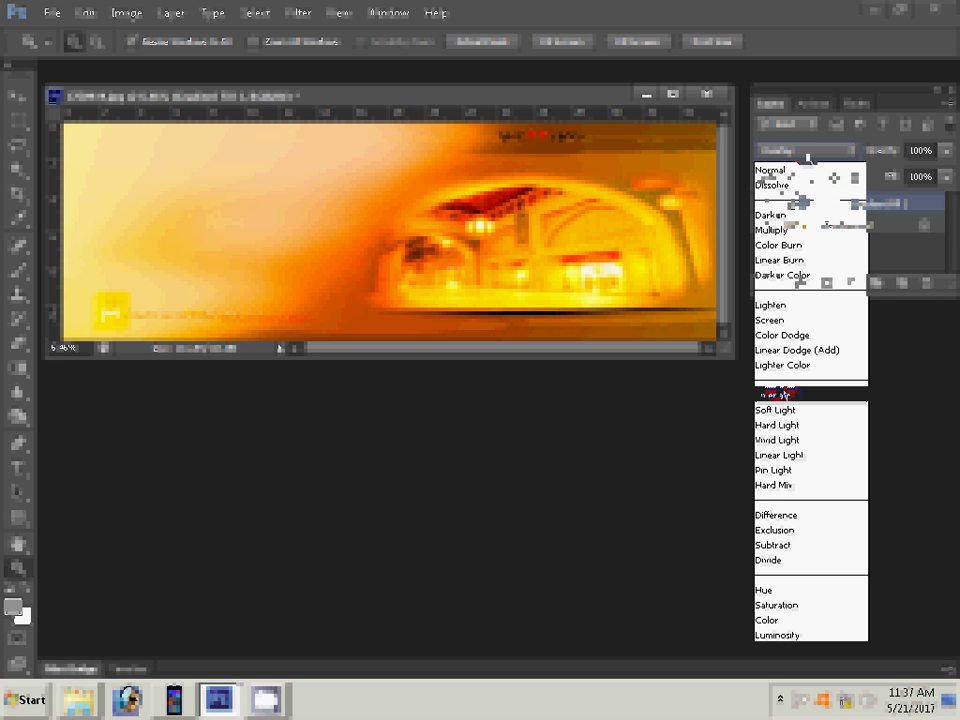
click(771, 320)
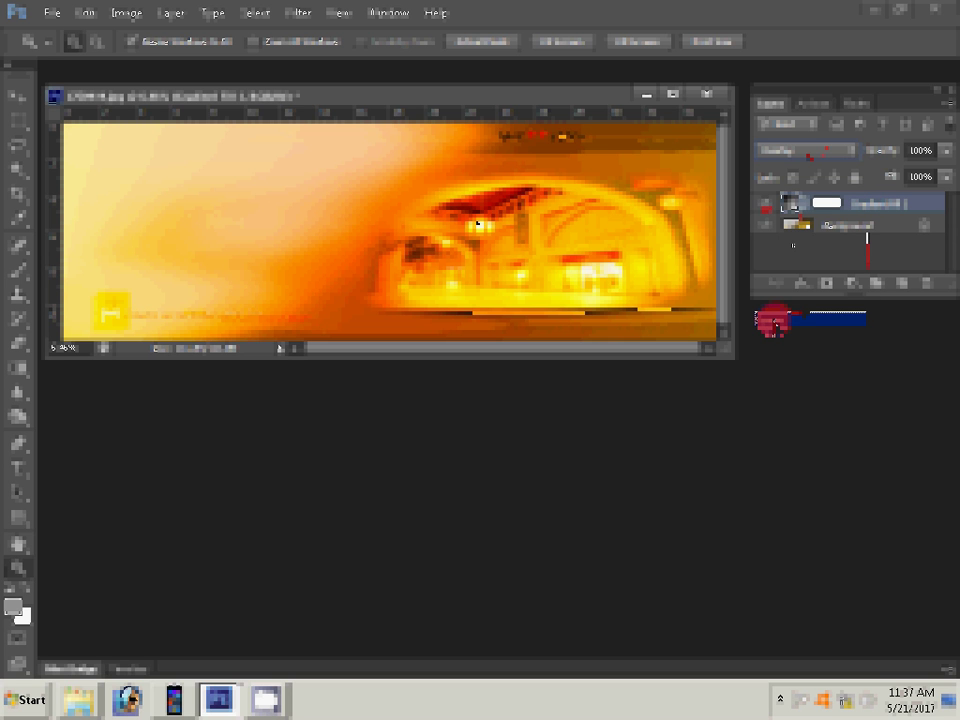
click(410, 222)
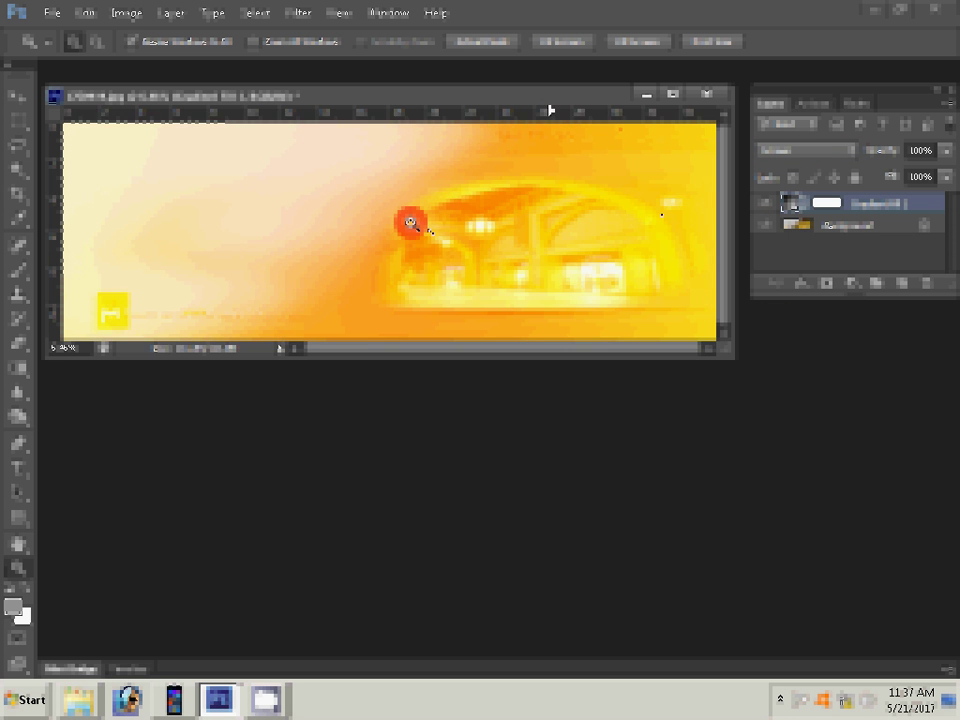
drag(548, 107, 622, 203)
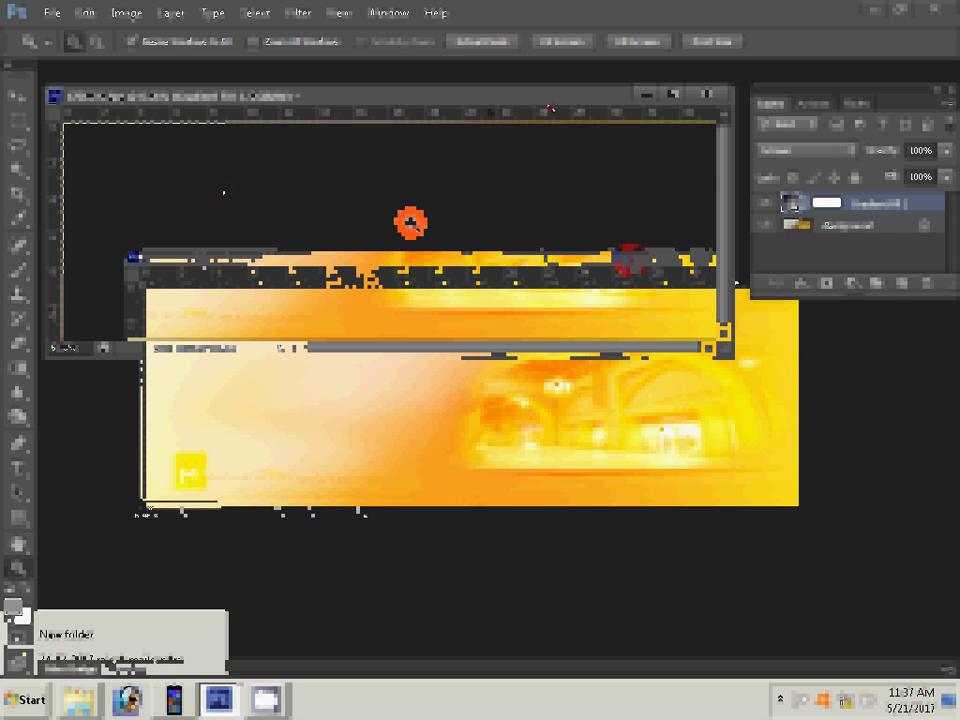
- Select photos DSC_0361 through DSC_0369 in the Explorer folder and open them in Photoshop
click(70, 636)
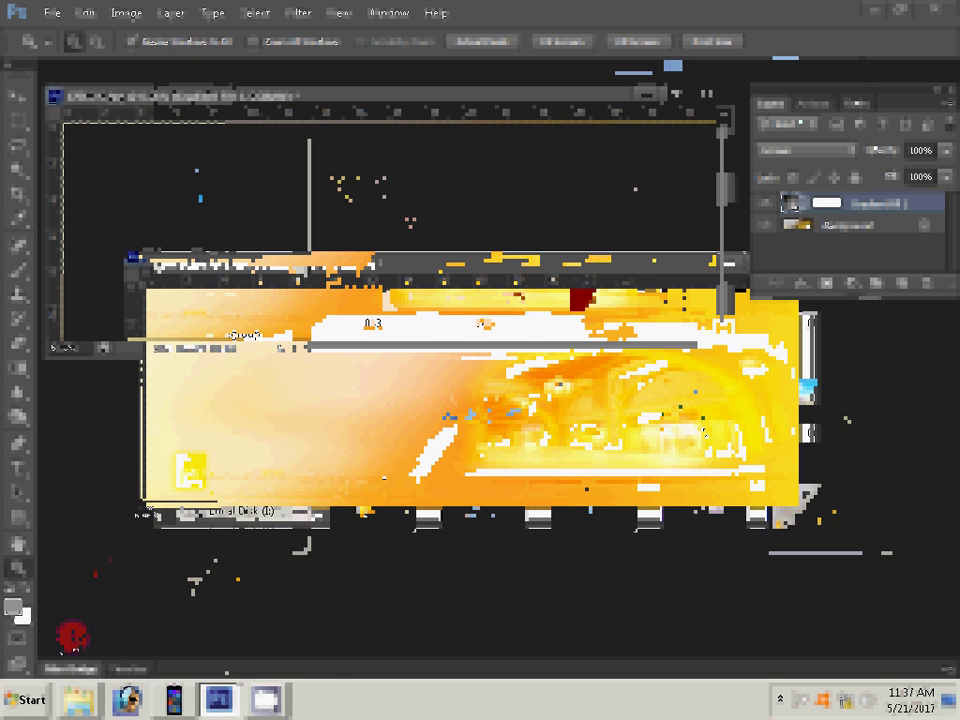
click(95, 652)
mouse_move(264, 699)
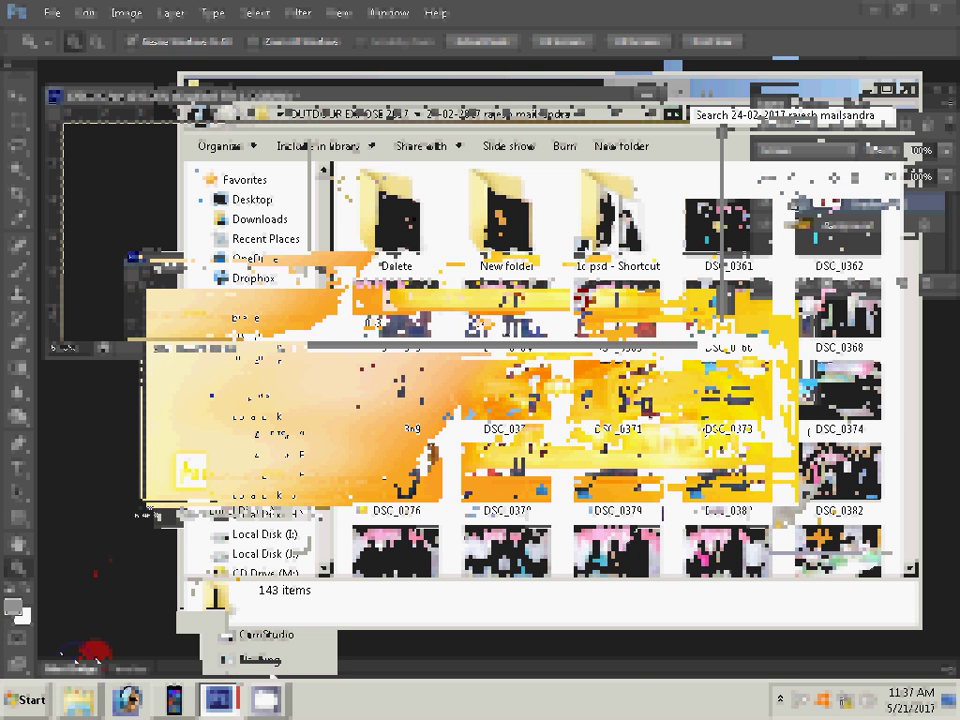
click(246, 632)
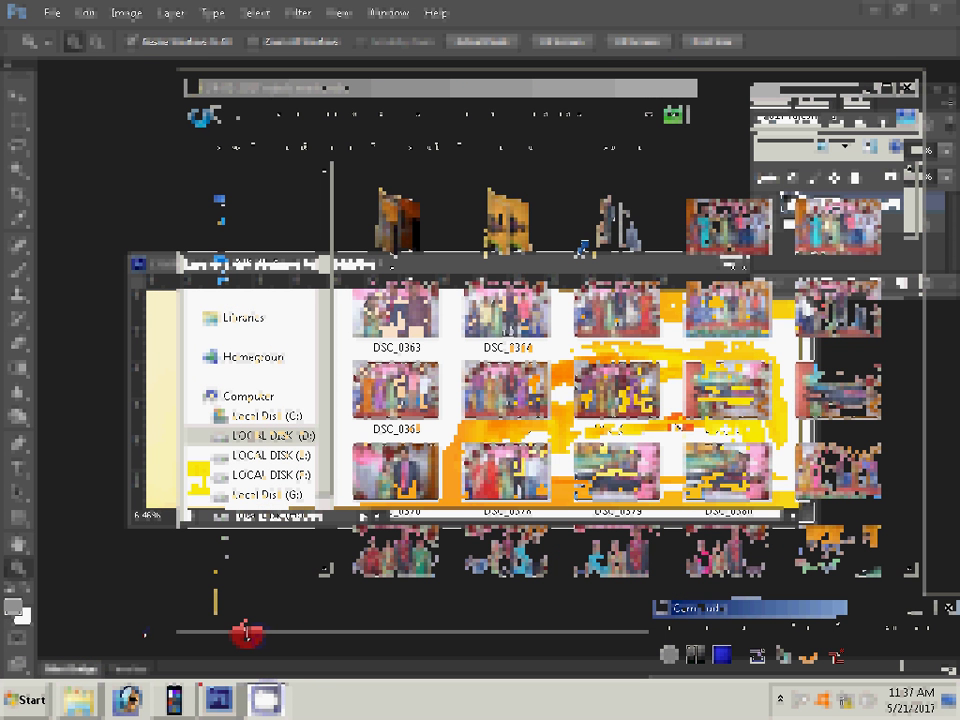
click(80, 698)
click(110, 658)
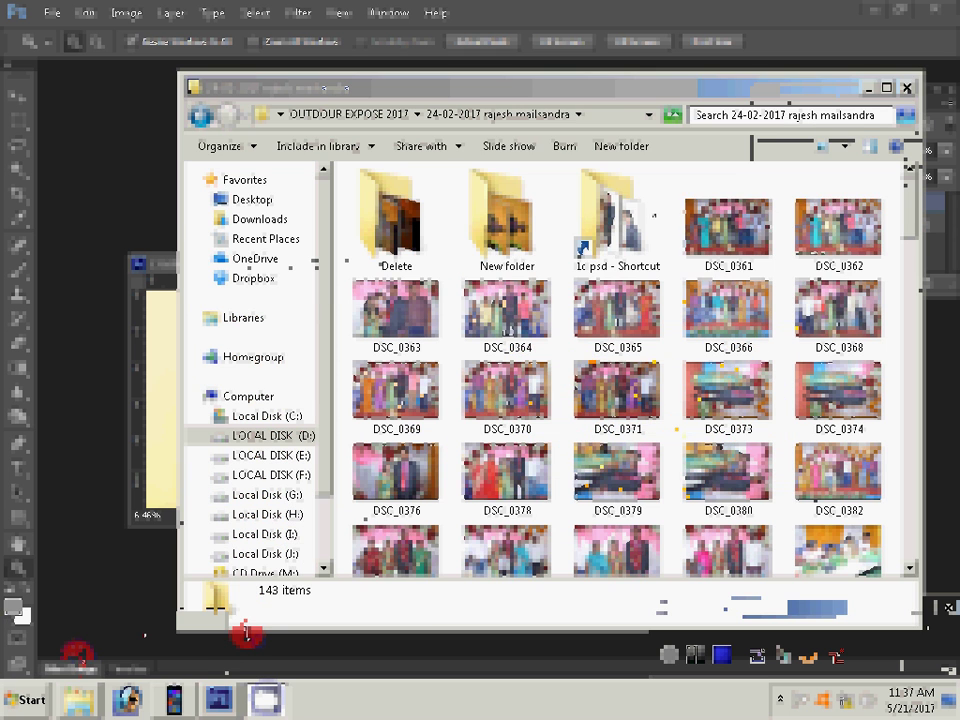
key(shift+Right)
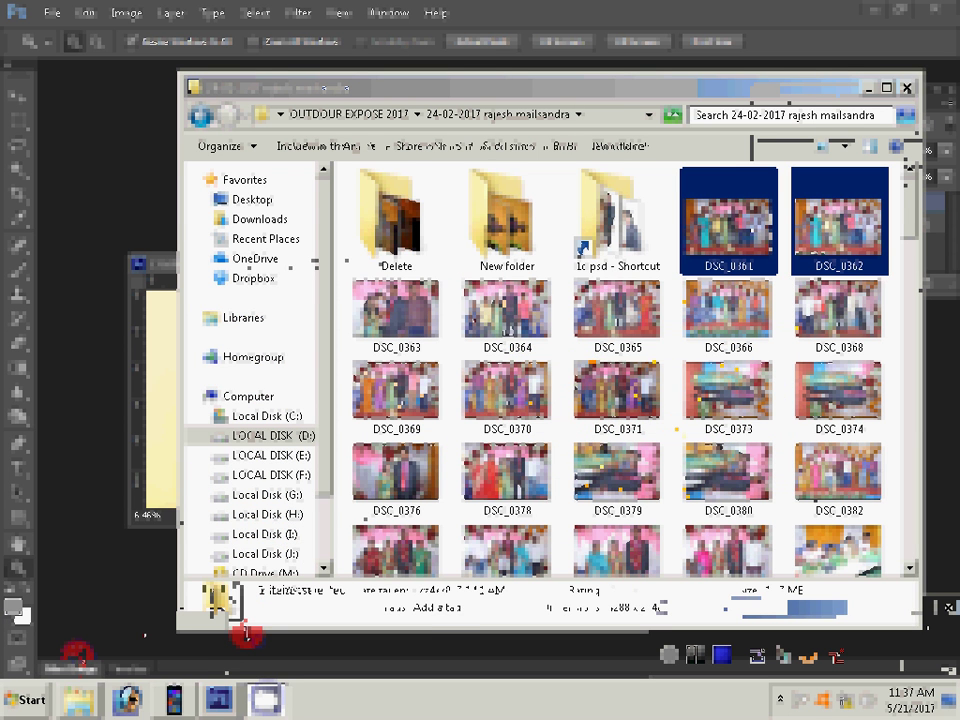
key(shift+Right)
key(shift+Right)
key(shift+Right)
key(shift+Right)
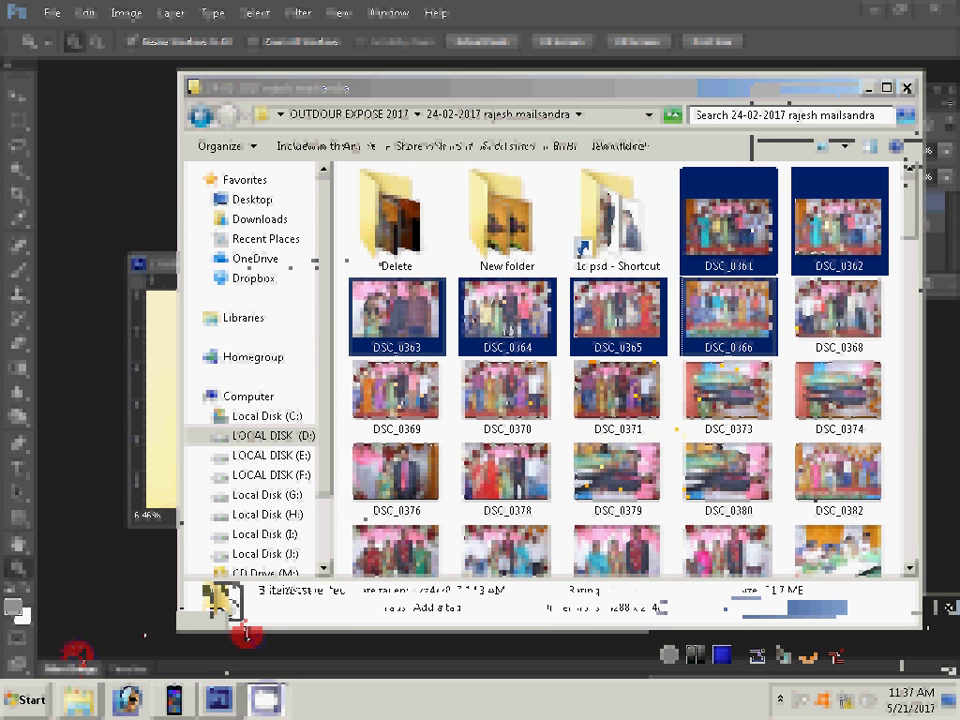
key(shift+Right)
key(shift+Right)
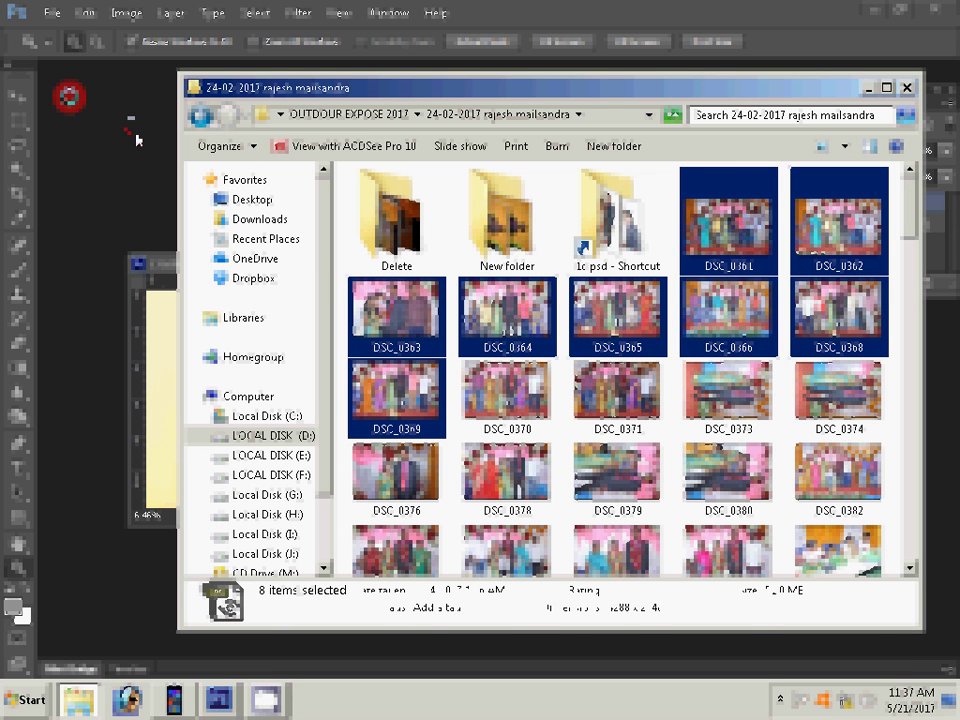
key(Return)
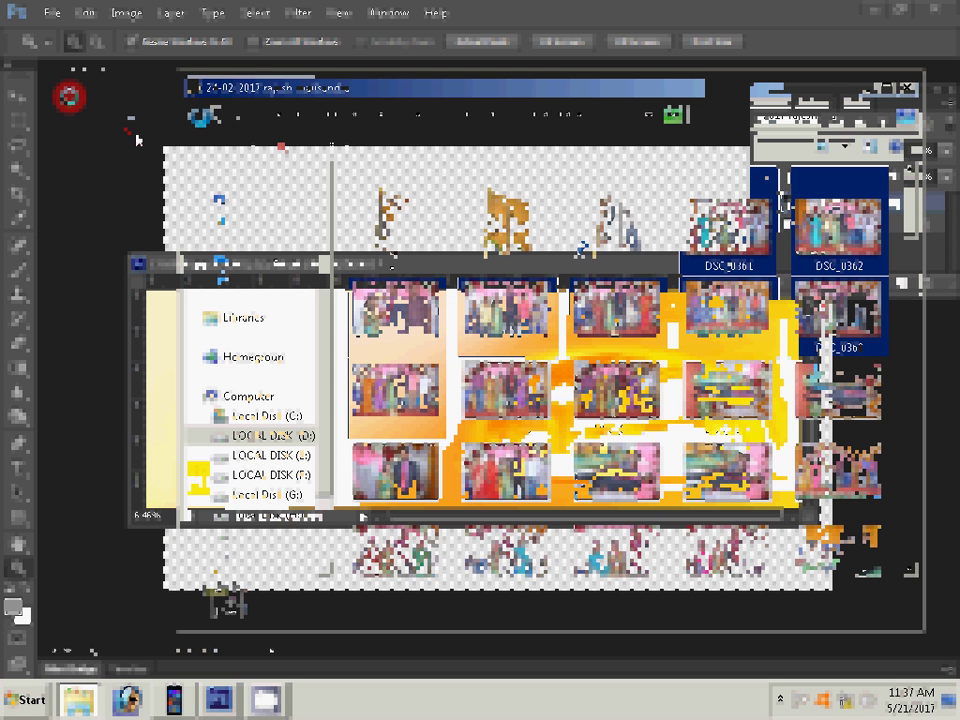
click(136, 139)
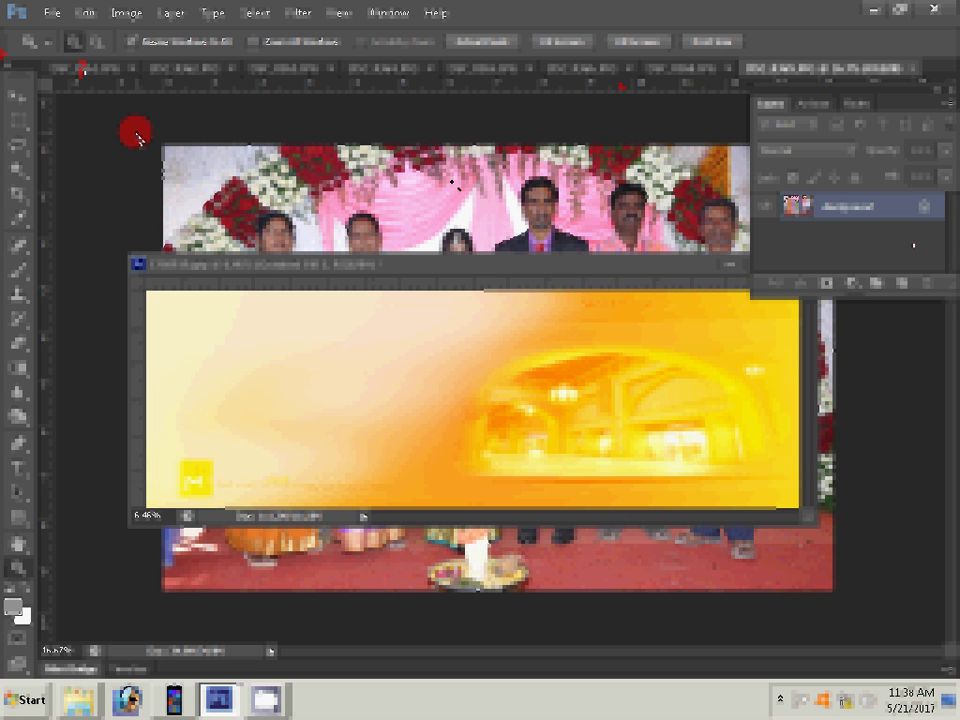
- Dock the banner window and reduce the group photo's document width in Image Size
key(v)
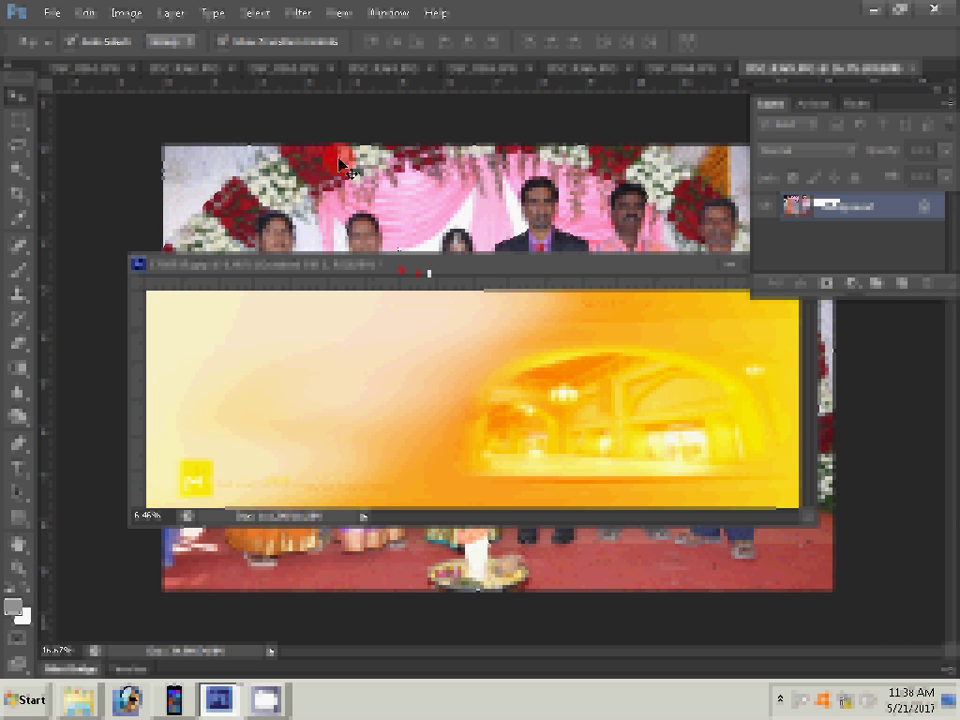
drag(340, 163, 472, 88)
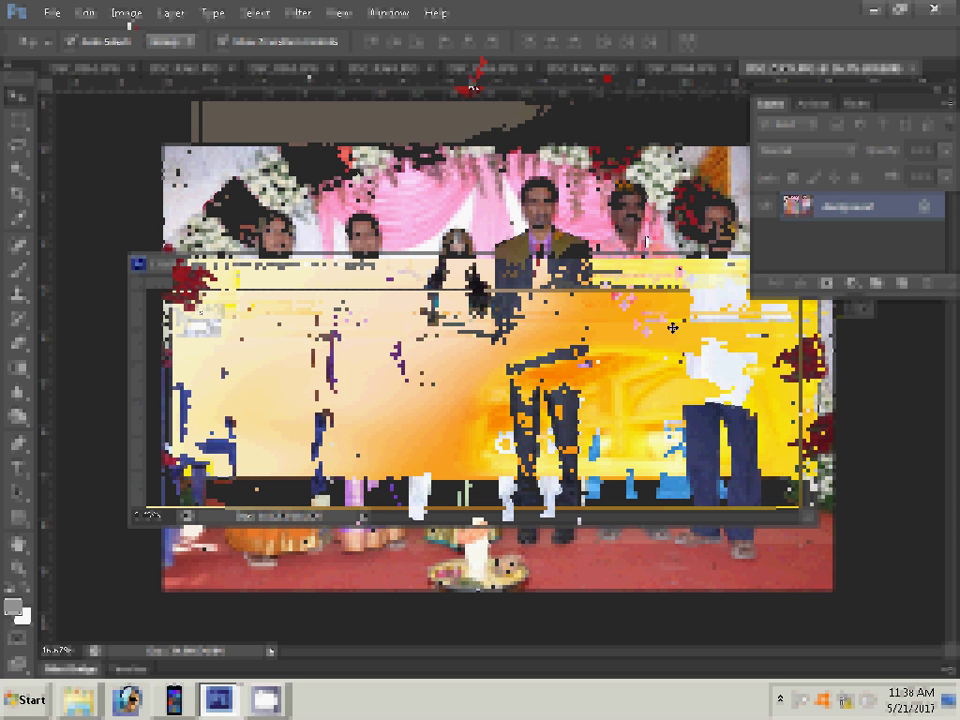
click(127, 14)
click(150, 148)
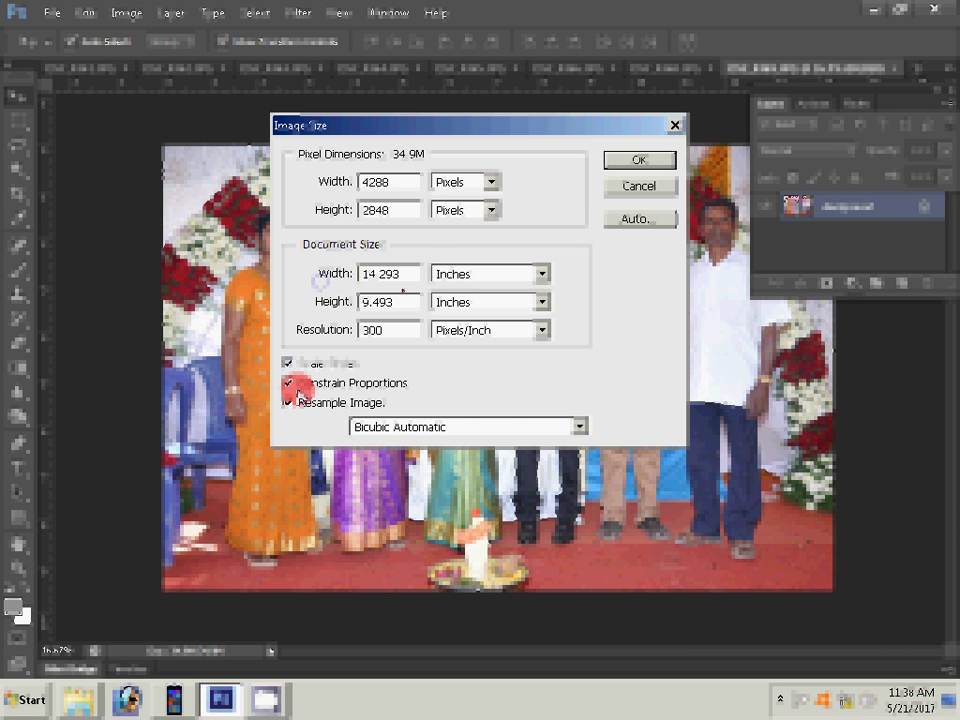
double_click(398, 273)
text(3)
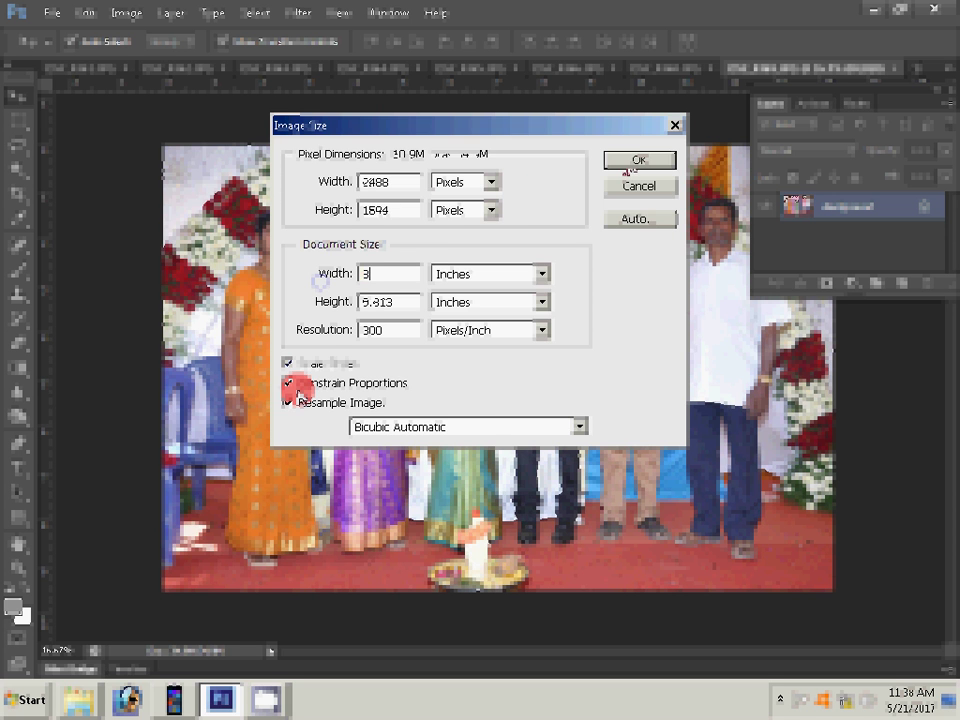
click(632, 165)
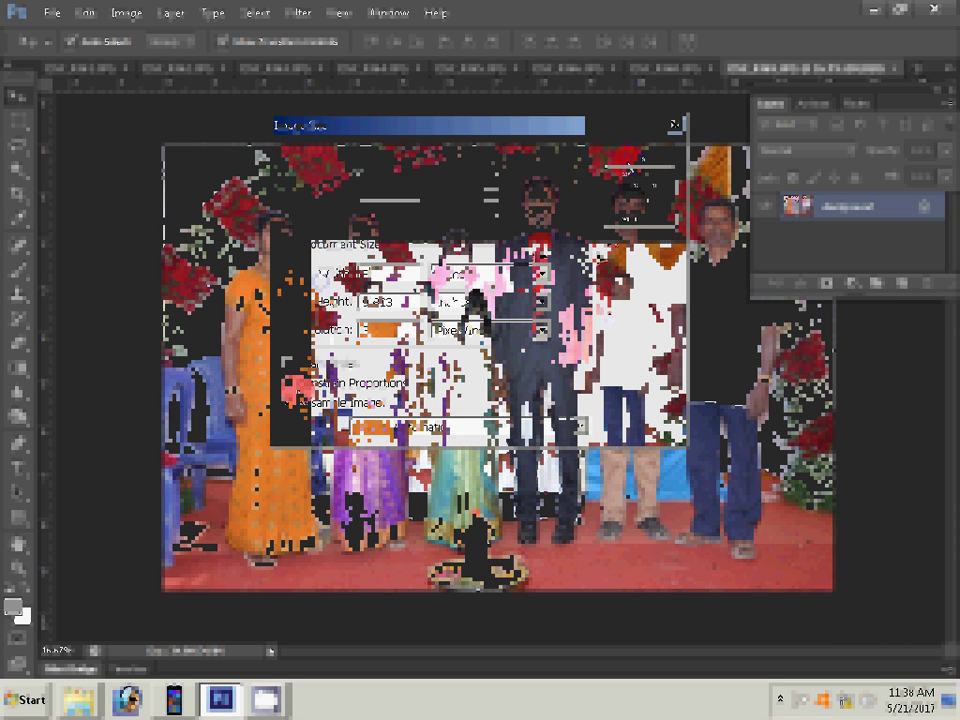
- Cut the resized photo to the clipboard, leaving a blank canvas
click(251, 13)
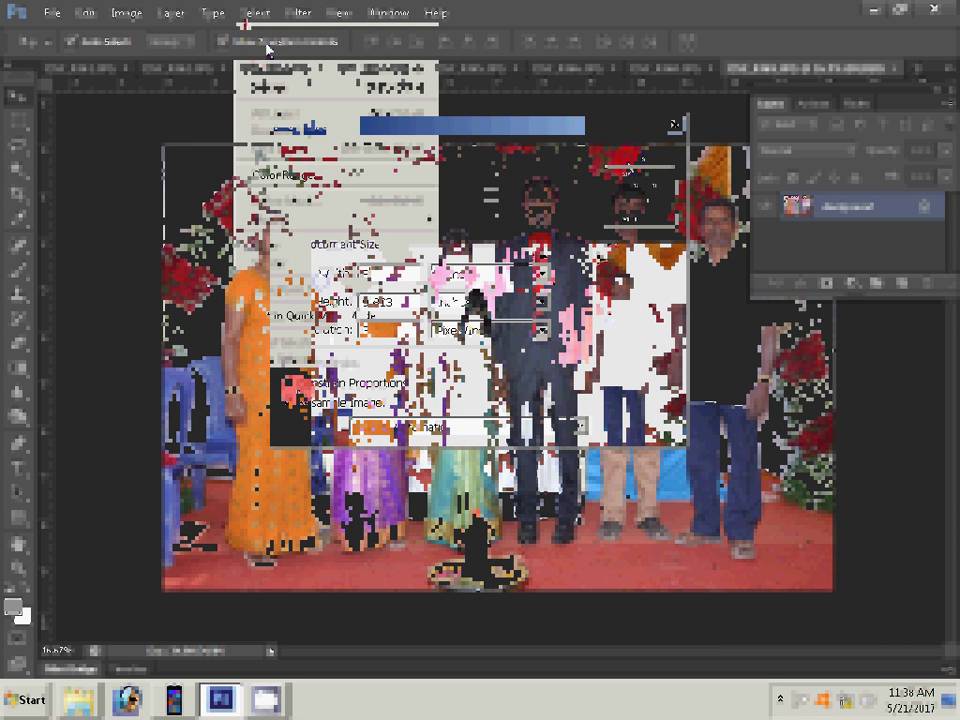
click(250, 14)
click(85, 14)
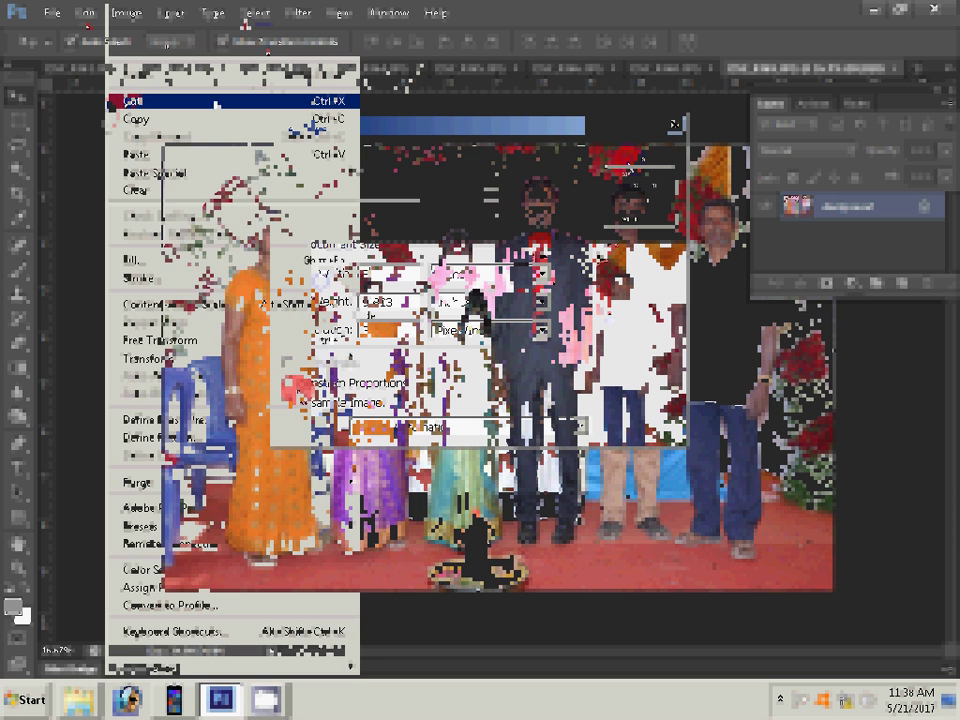
click(130, 101)
click(446, 384)
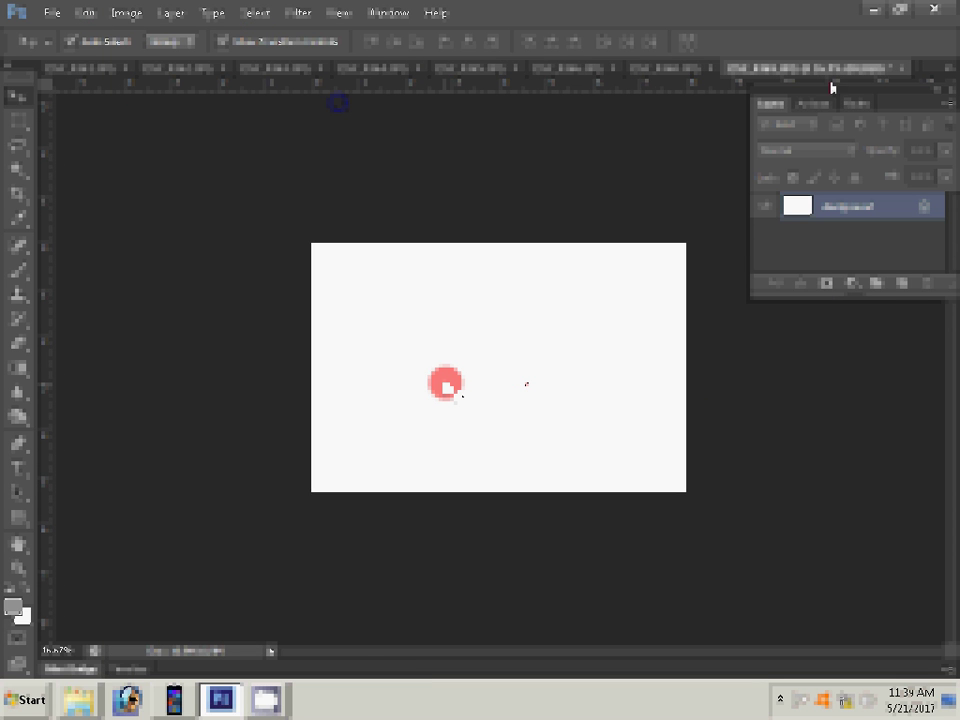
- Close the emptied photo without saving and paste it into the banner's lower-right corner
click(897, 70)
click(484, 279)
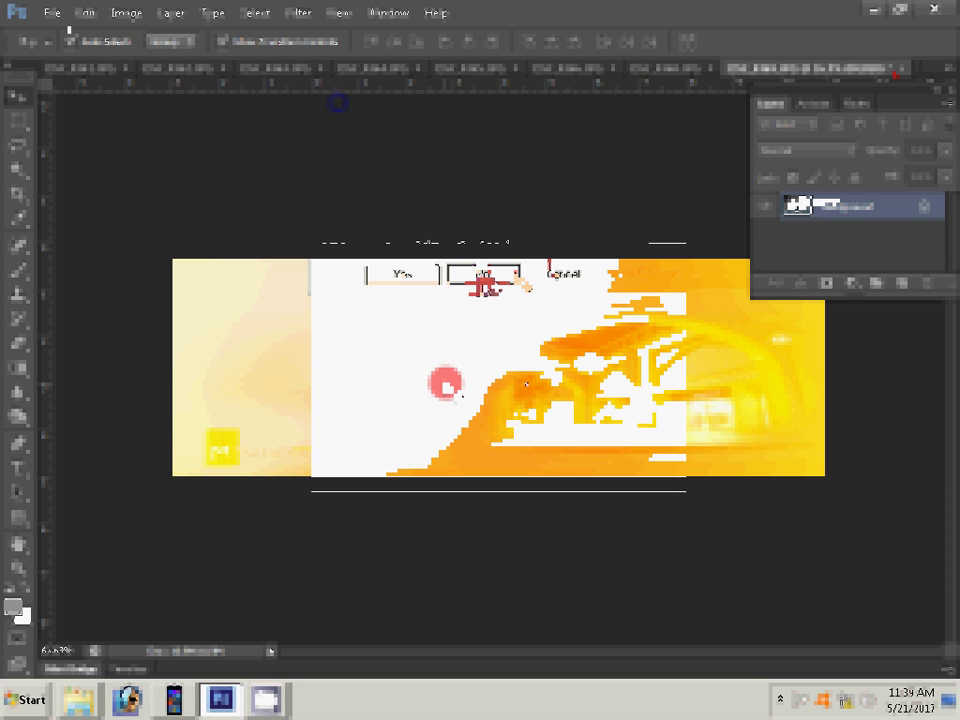
click(85, 13)
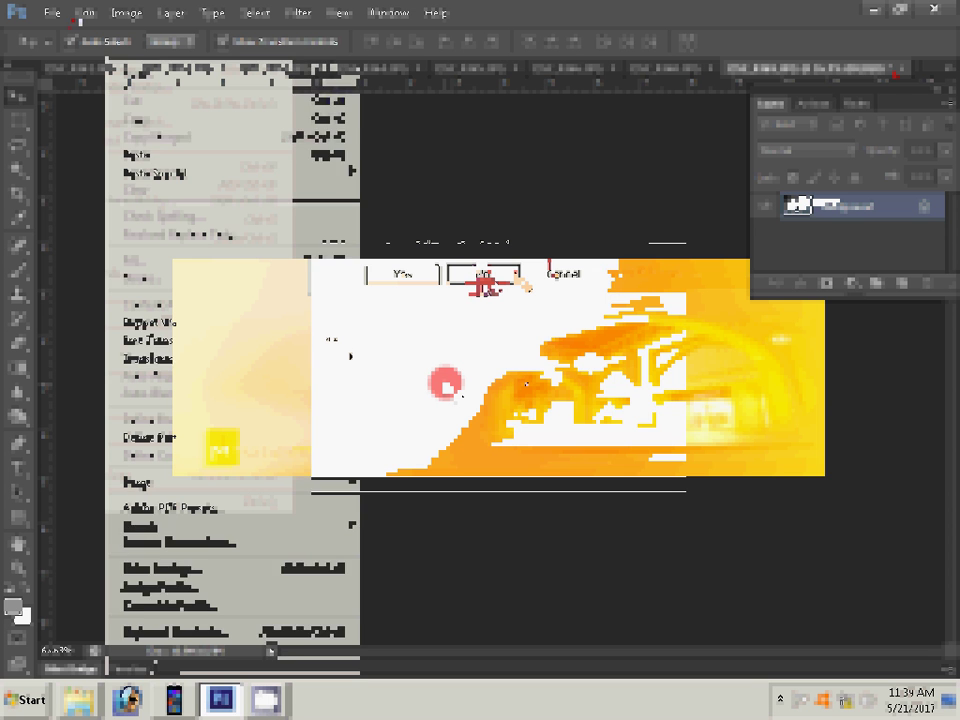
click(326, 155)
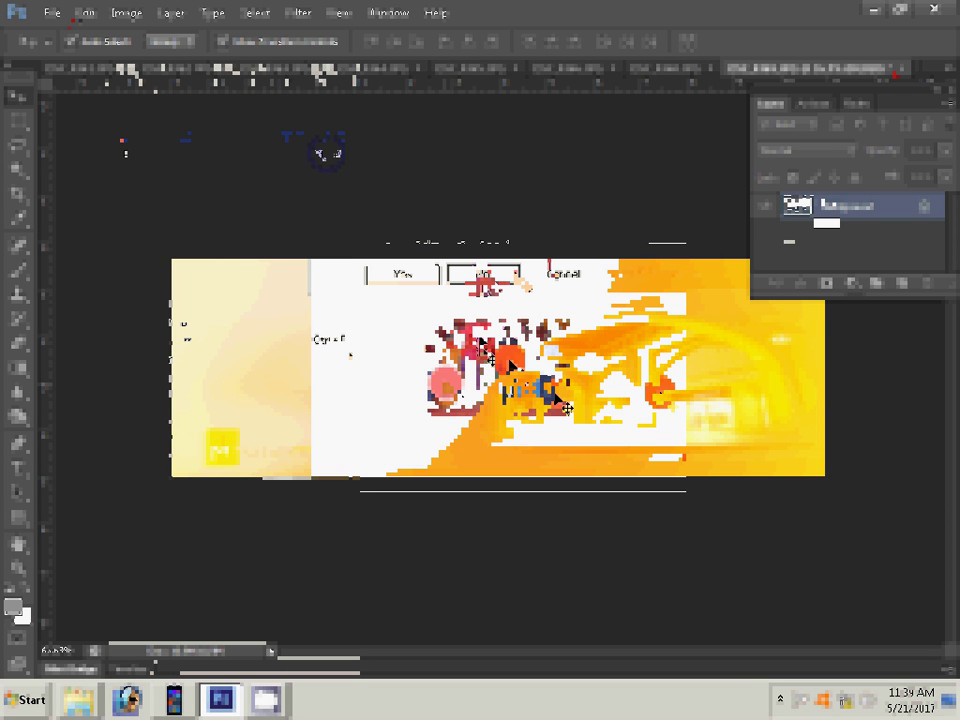
drag(509, 365, 708, 392)
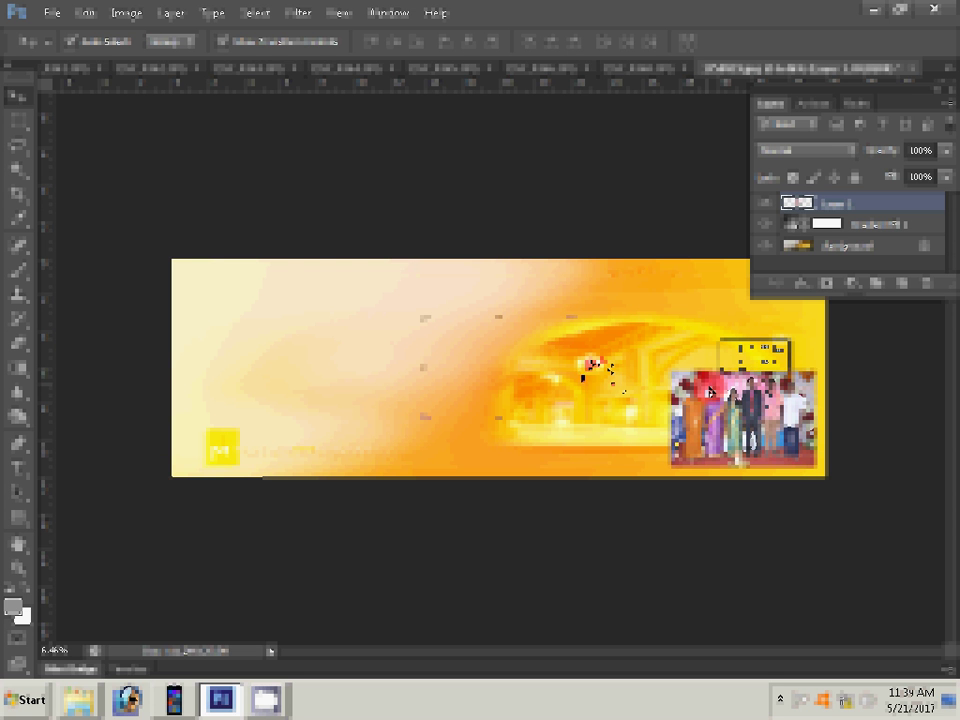
- Resize the next group photo to a document width of 8 inches
key(ctrl+alt+i)
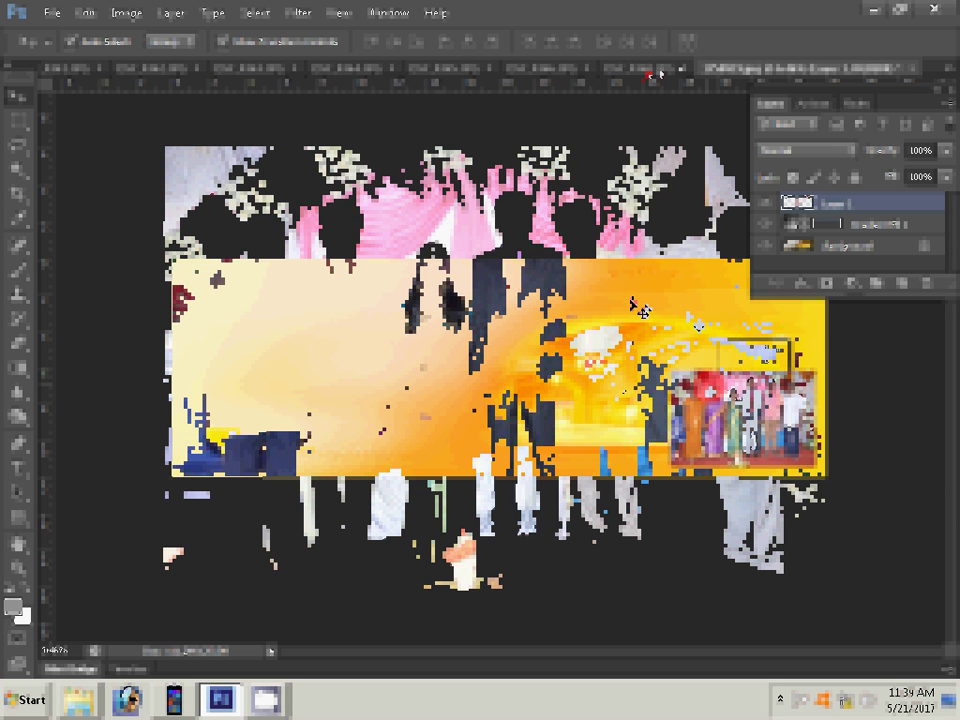
key(Tab)
key(Tab)
text(8)
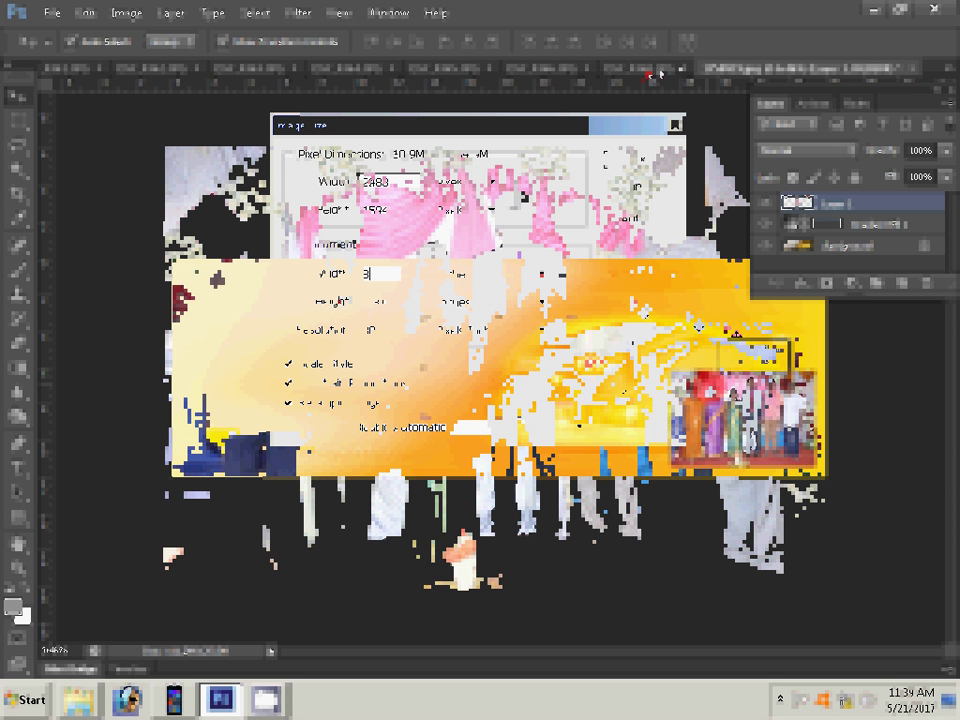
key(Return)
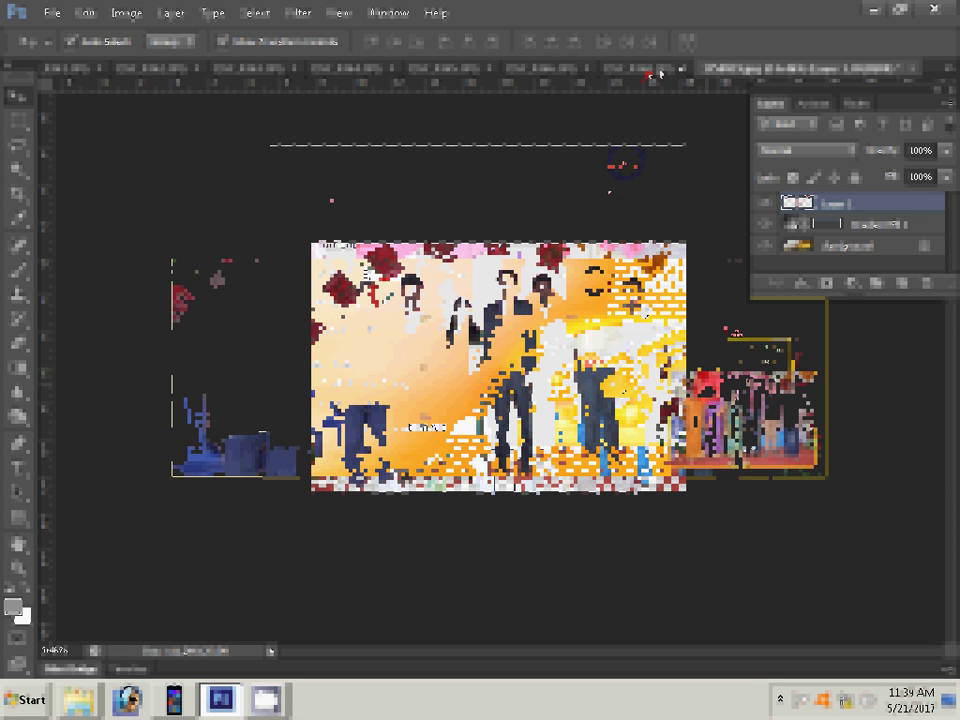
- Close DSC_0368.JPG without saving and drag the second photo into the banner above the first
click(655, 70)
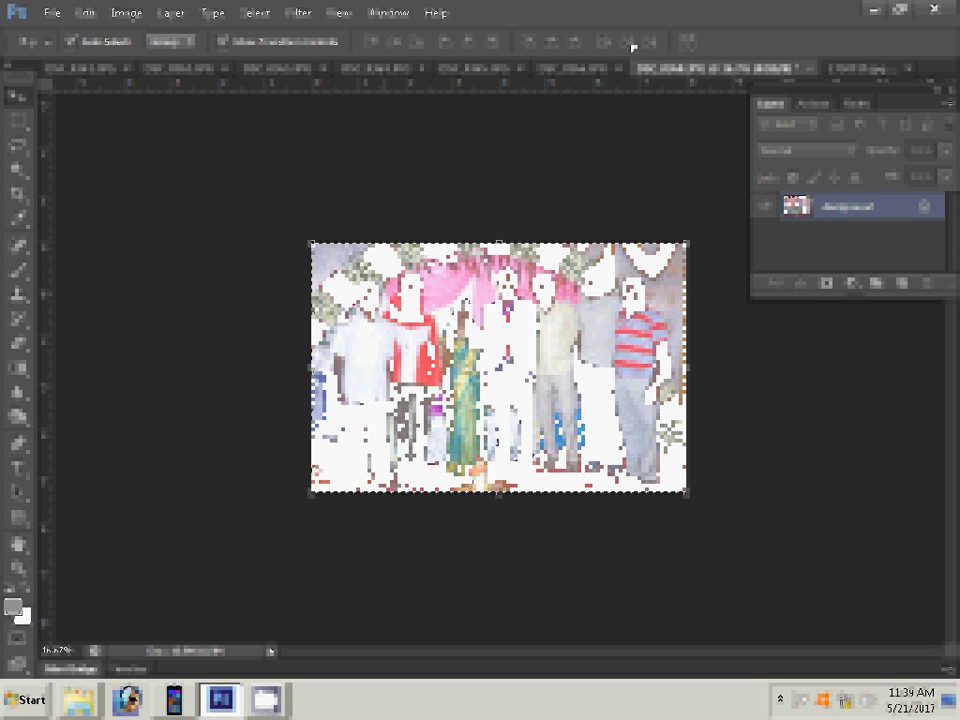
click(810, 68)
click(598, 277)
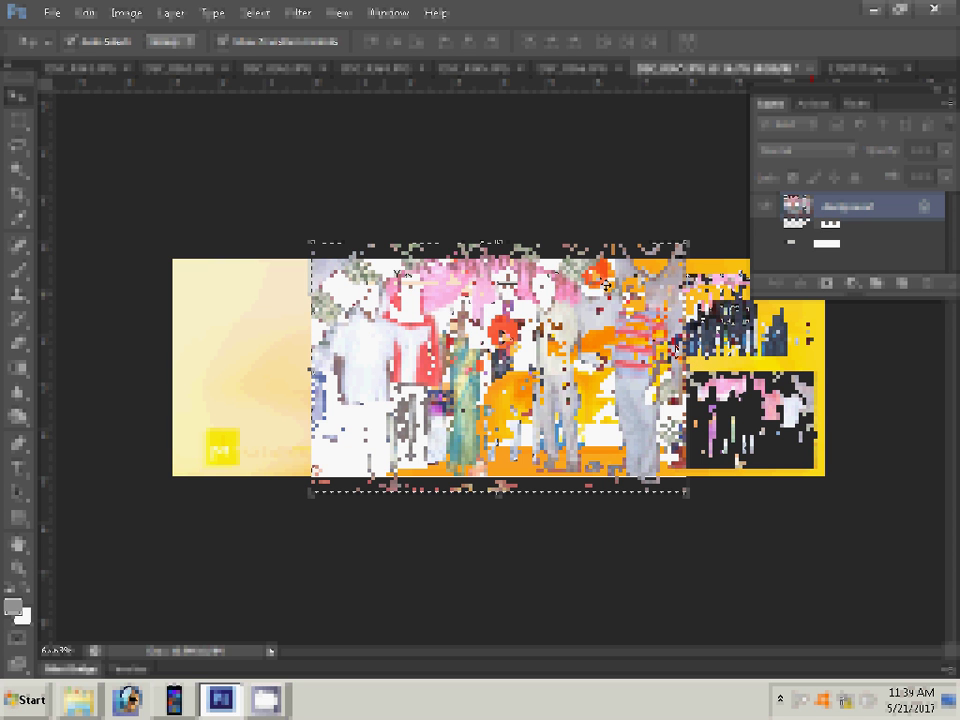
drag(605, 285, 645, 330)
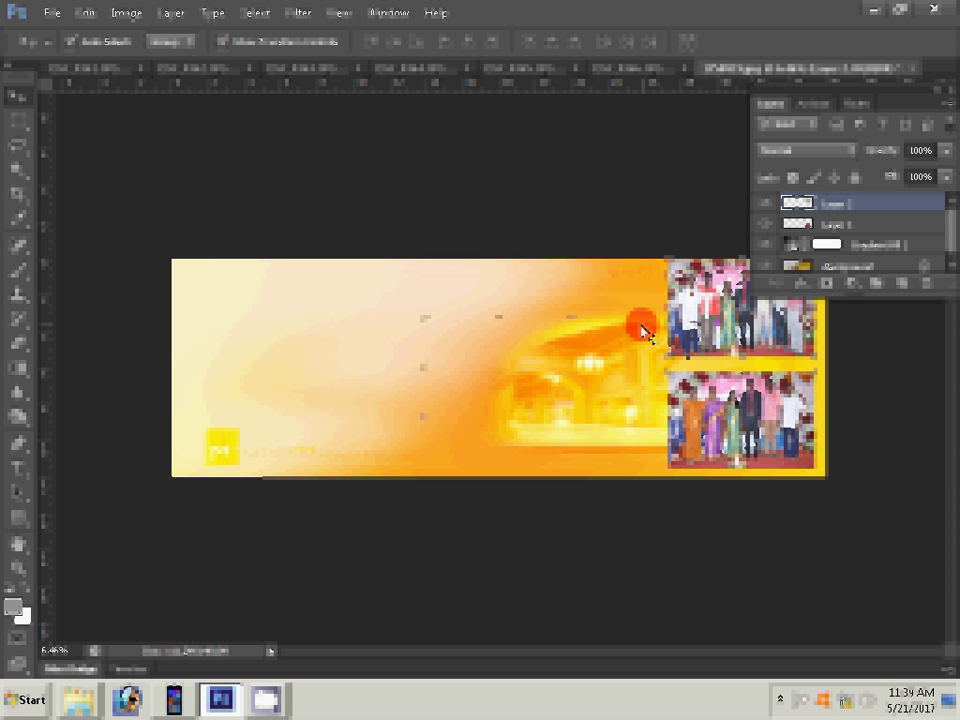
- Resize the next photo to 8 inches wide, then close DSC_0366.JPG without saving
key(ctrl+alt+i)
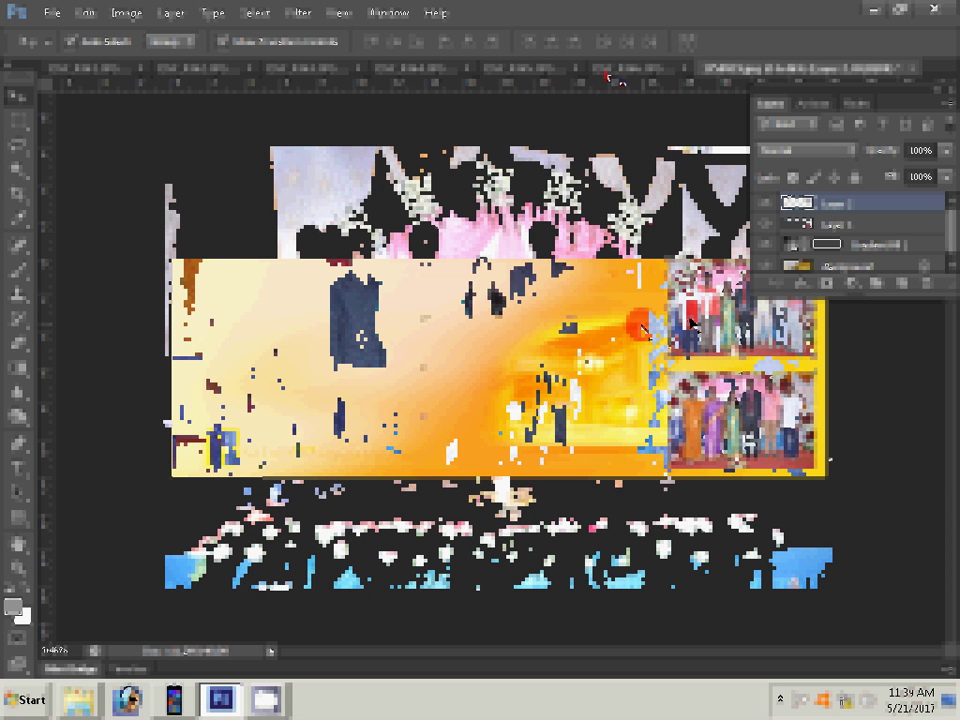
key(Tab)
key(Tab)
text(8)
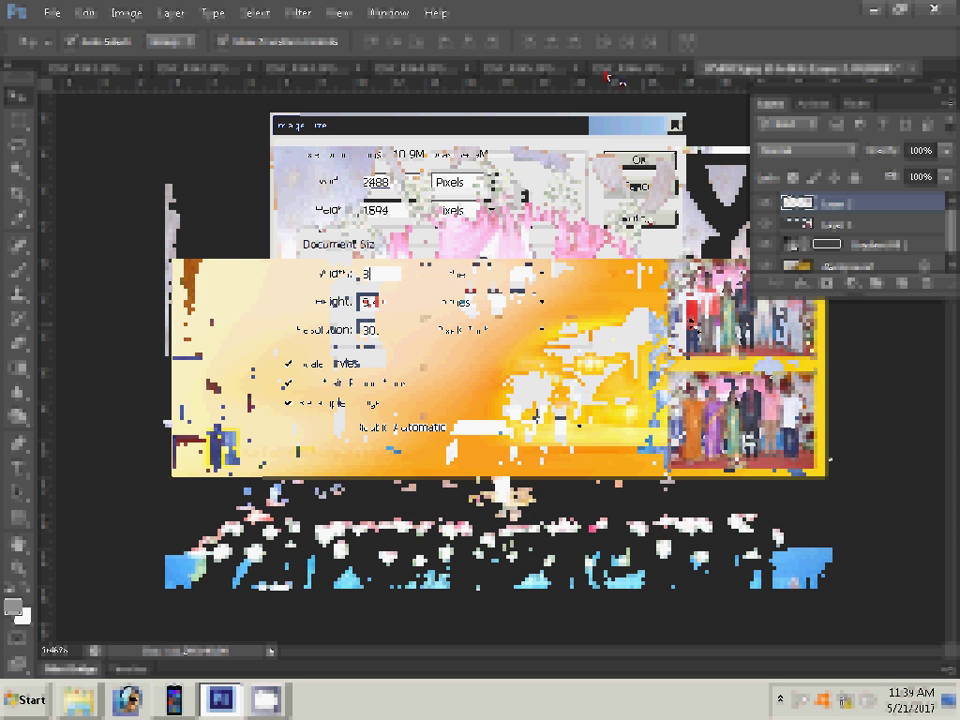
key(Return)
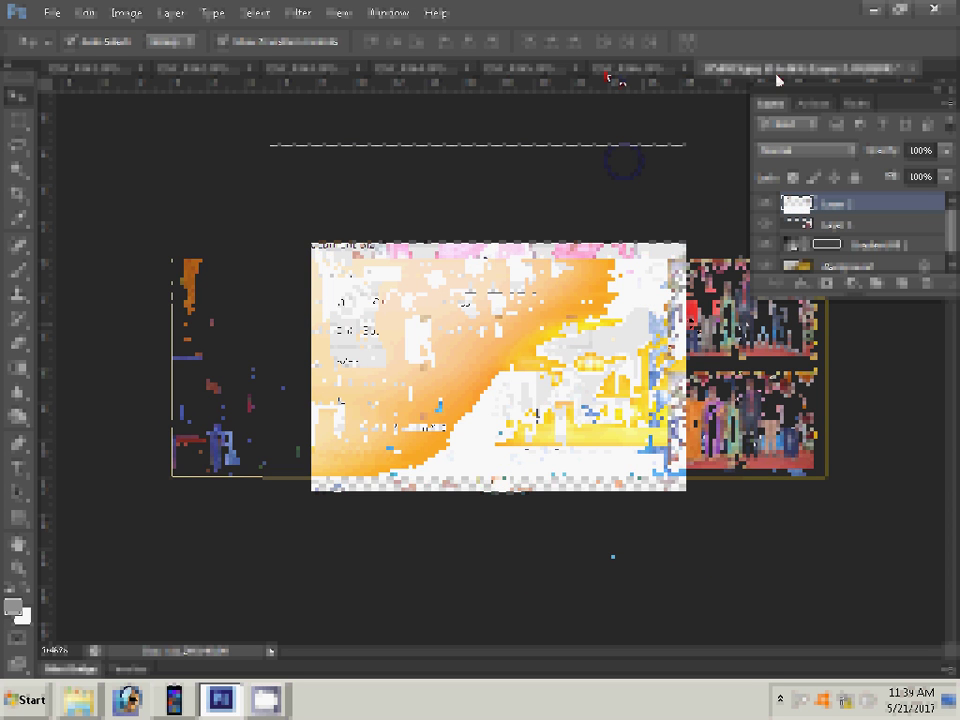
click(600, 66)
click(495, 275)
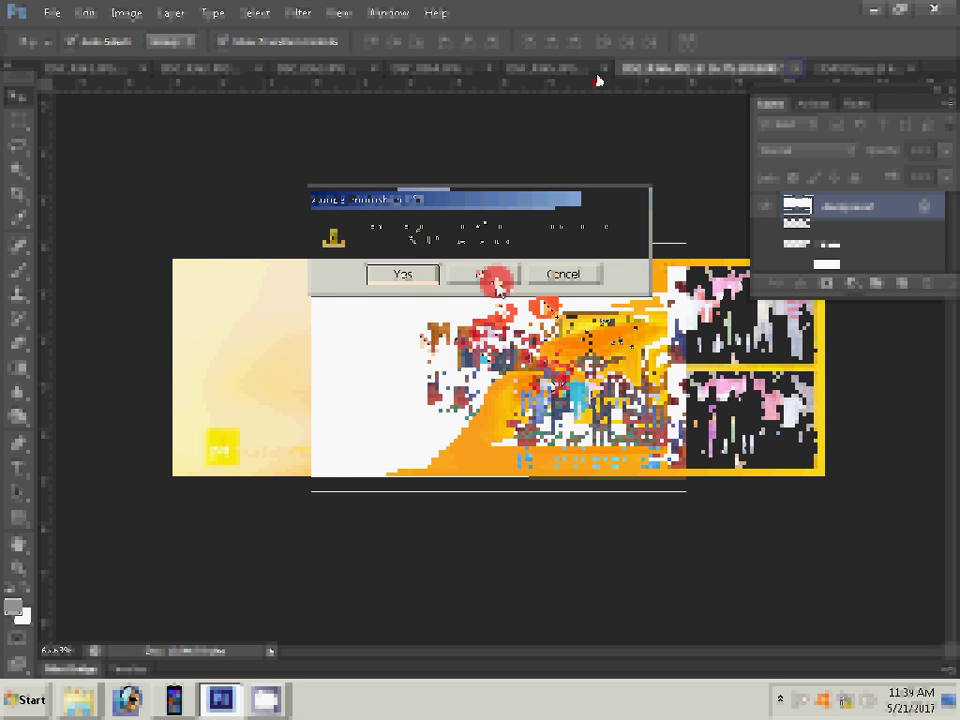
- Close the current photo and enter a 3-inch document width for the next one
key(ctrl+alt+i)
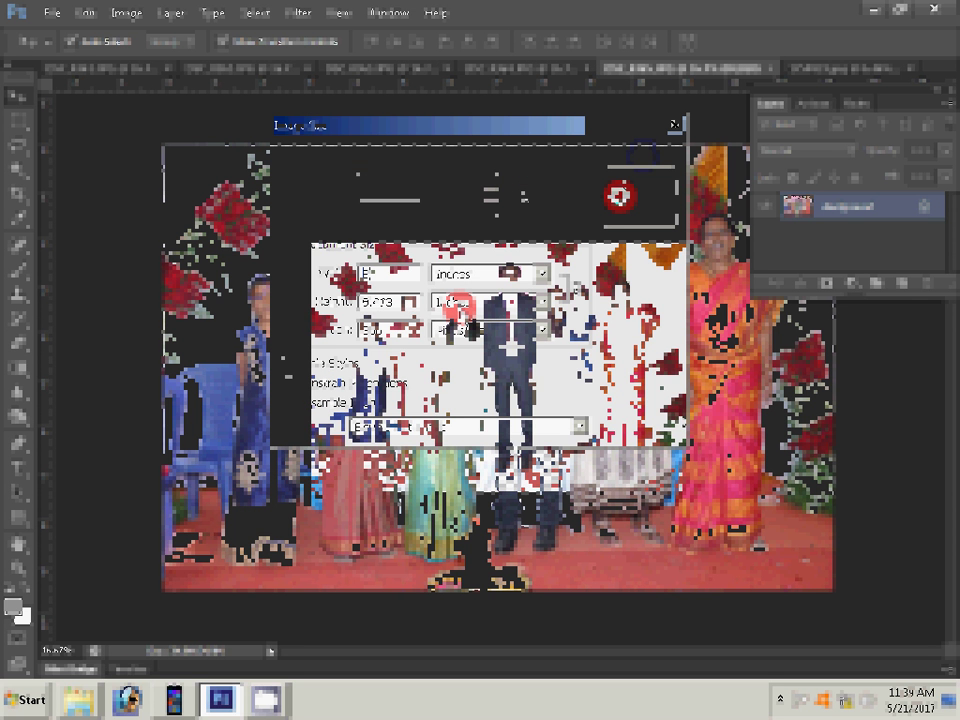
click(765, 72)
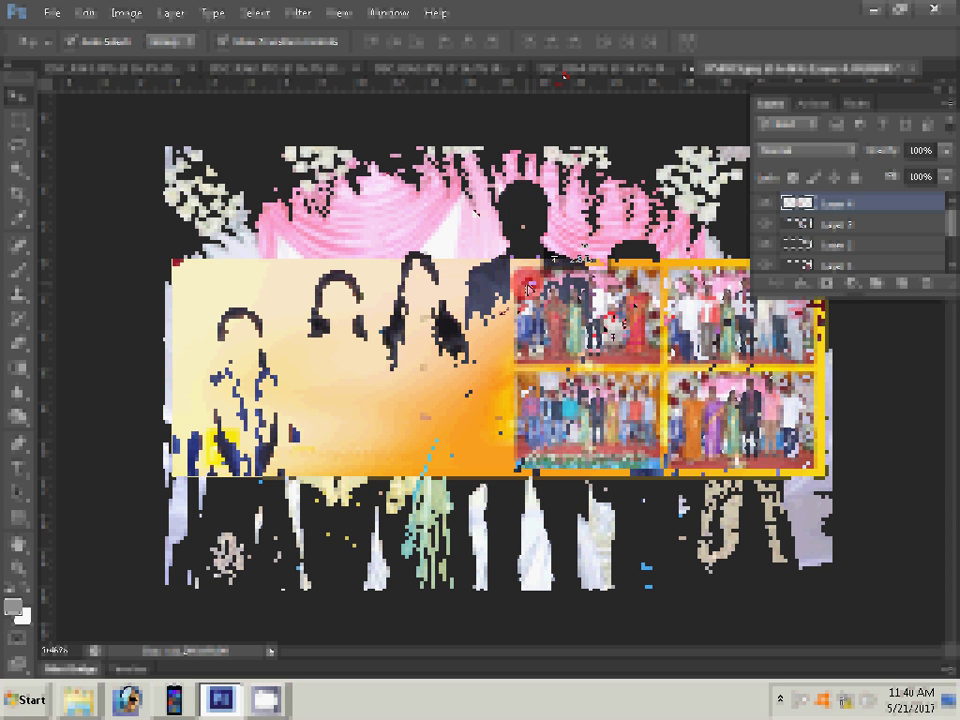
key(ctrl+alt+i)
key(Tab)
key(Tab)
text(3)
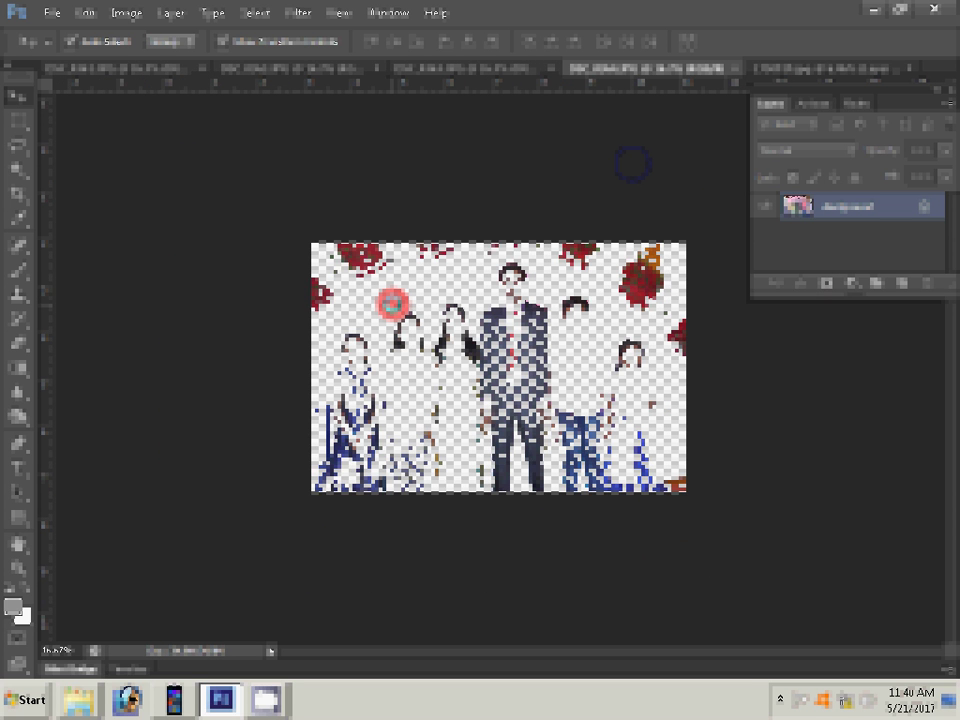
- Check a photo's image size, then close DSC_0353.JPG without saving
click(740, 72)
key(Escape)
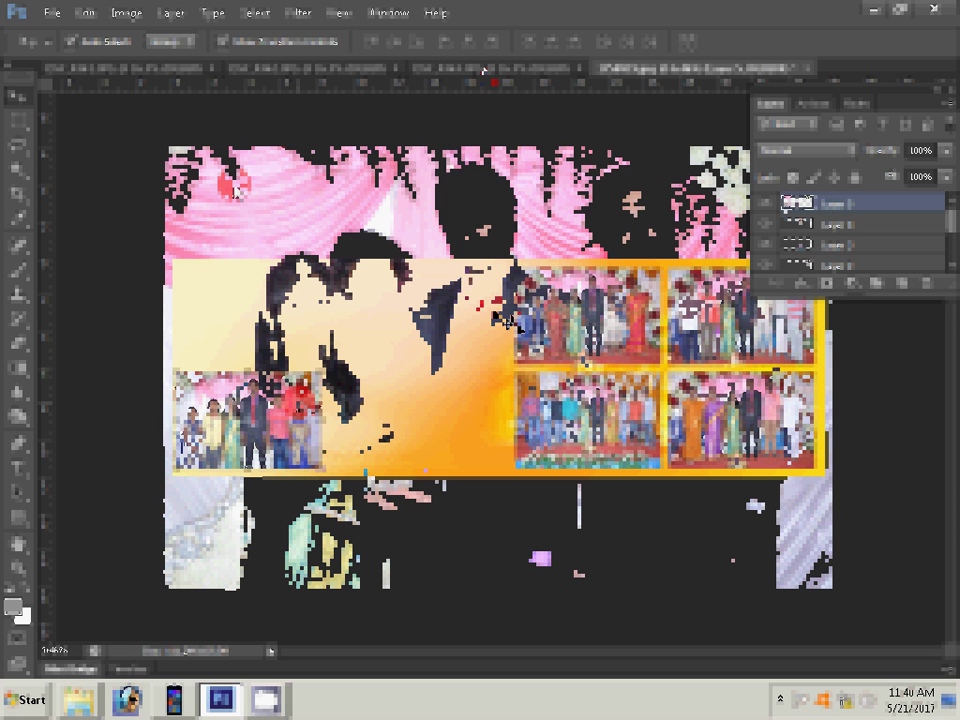
key(ctrl+alt+i)
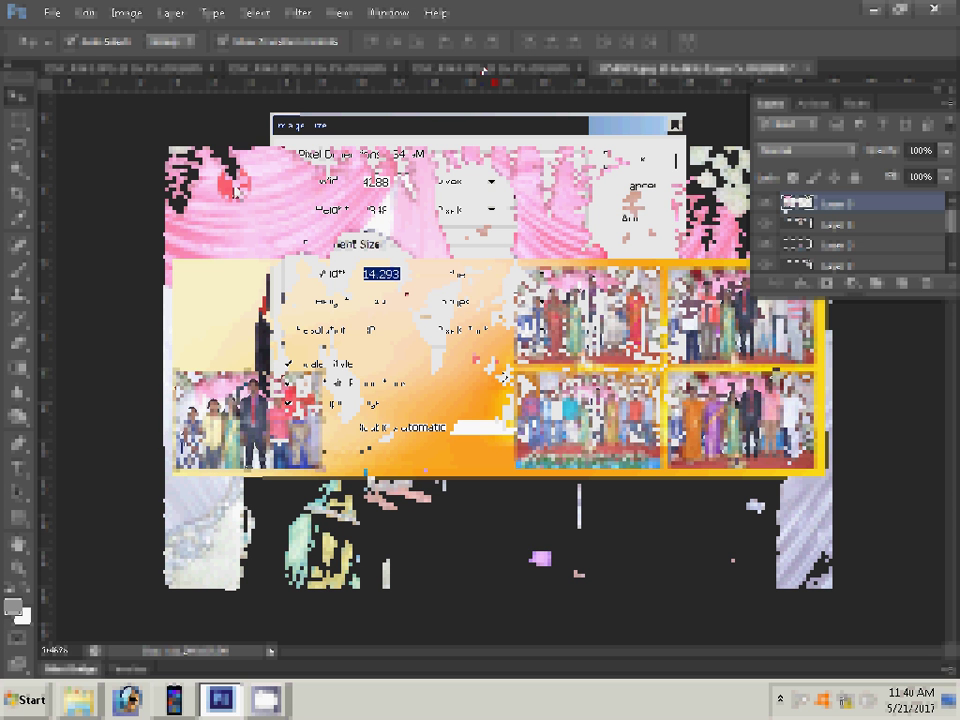
key(Return)
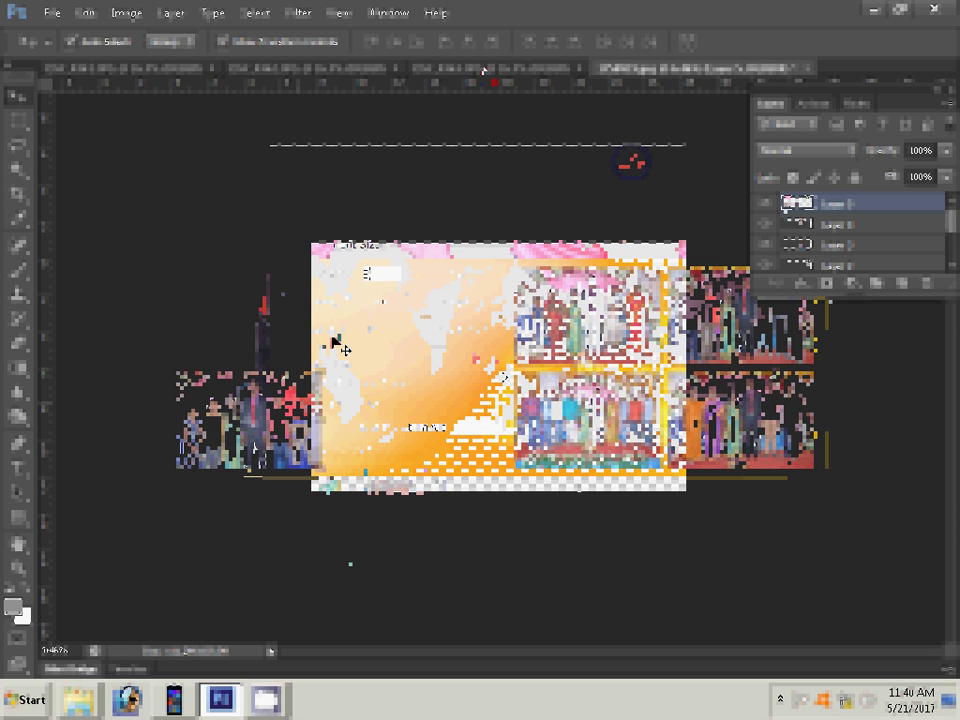
click(578, 68)
click(485, 274)
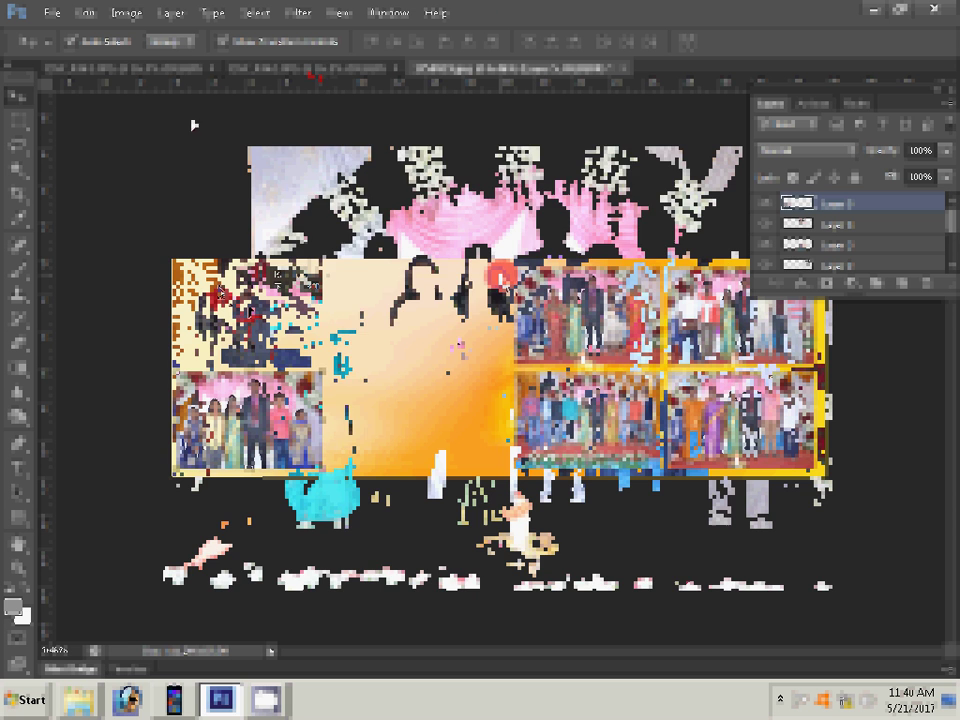
- Resize the next photo to a 9.45-inch width with Image Size
key(ctrl+alt+i)
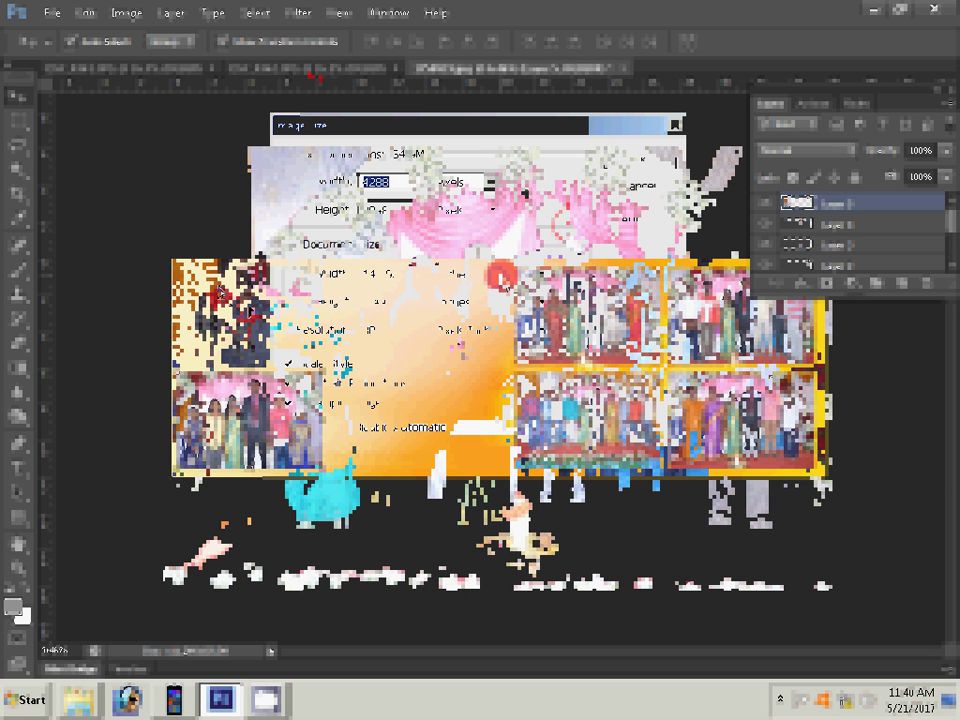
key(Tab)
key(Tab)
text(9.45)
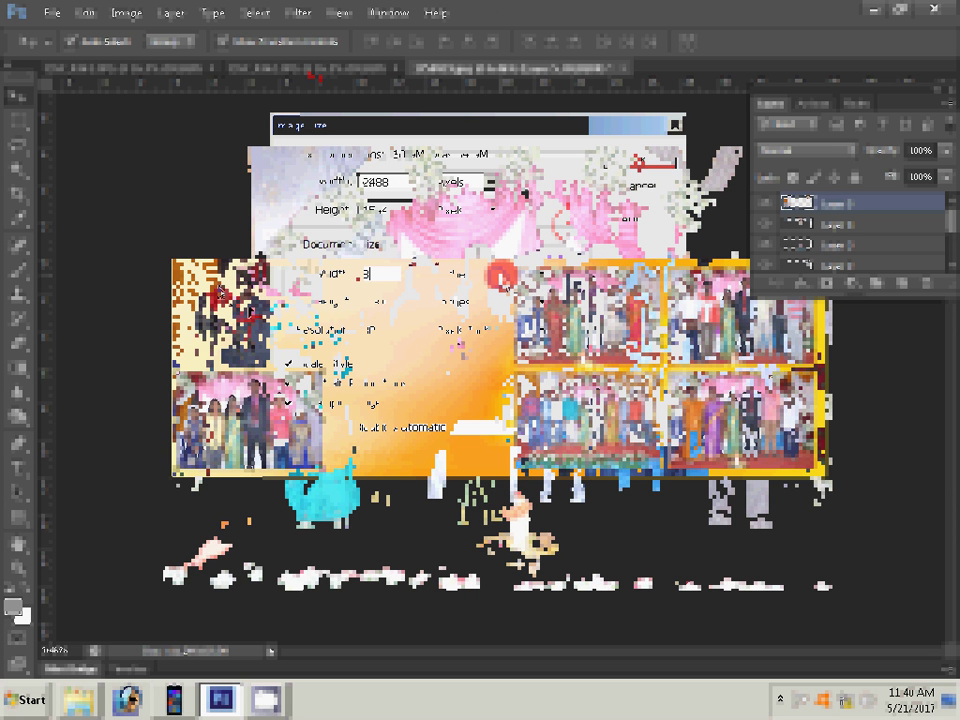
key(Return)
- Close the group photo without saving, check the wedding photo's size, and close it
key(ctrl+shift+Tab)
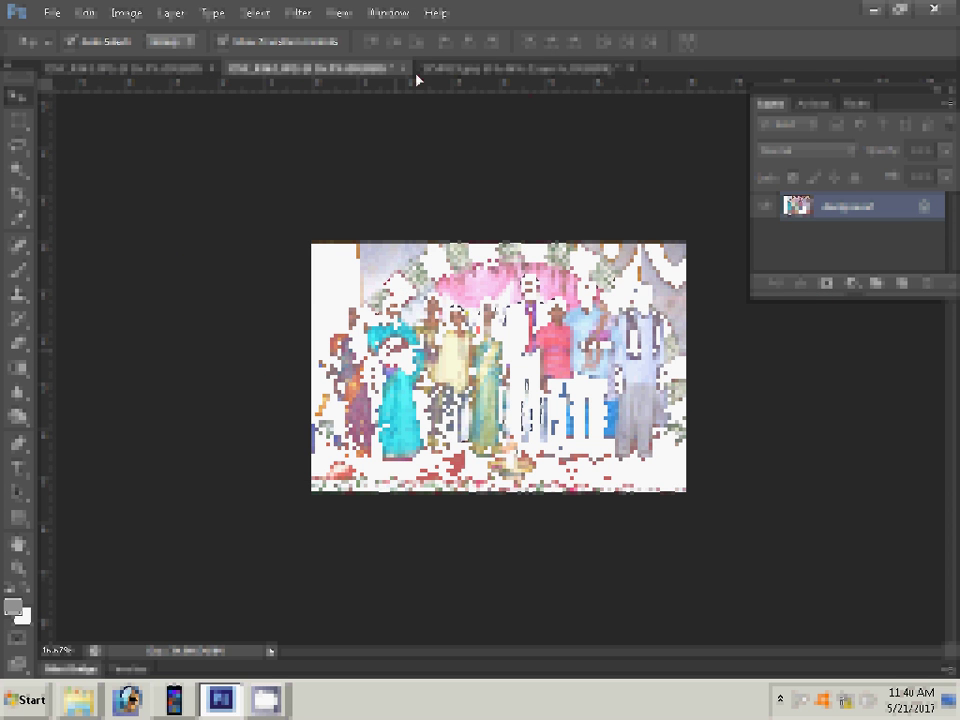
click(402, 68)
key(n)
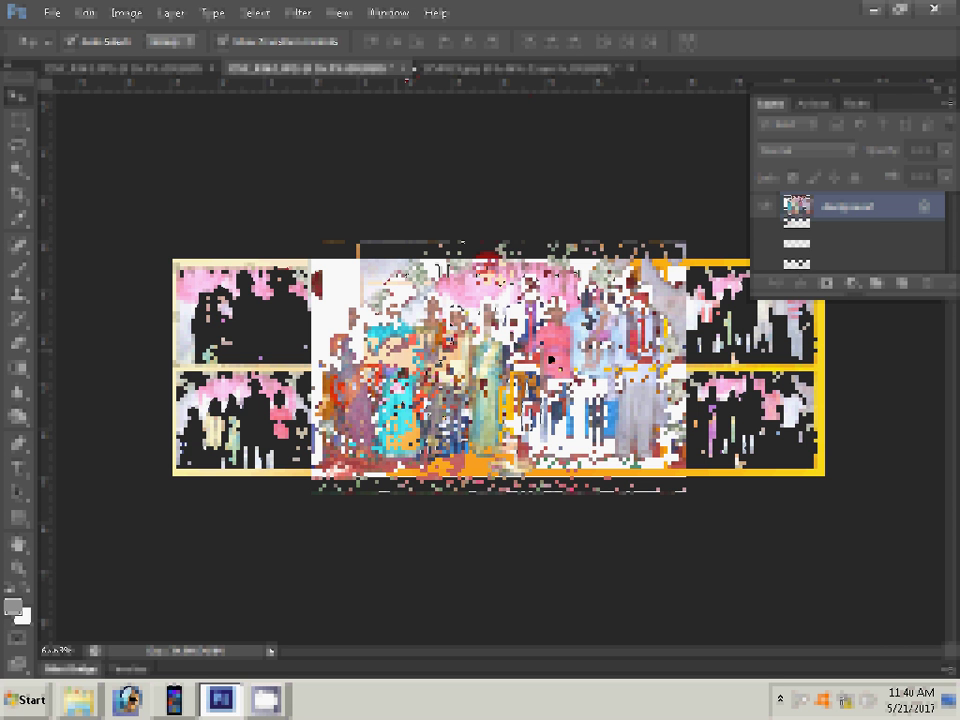
key(ctrl+w)
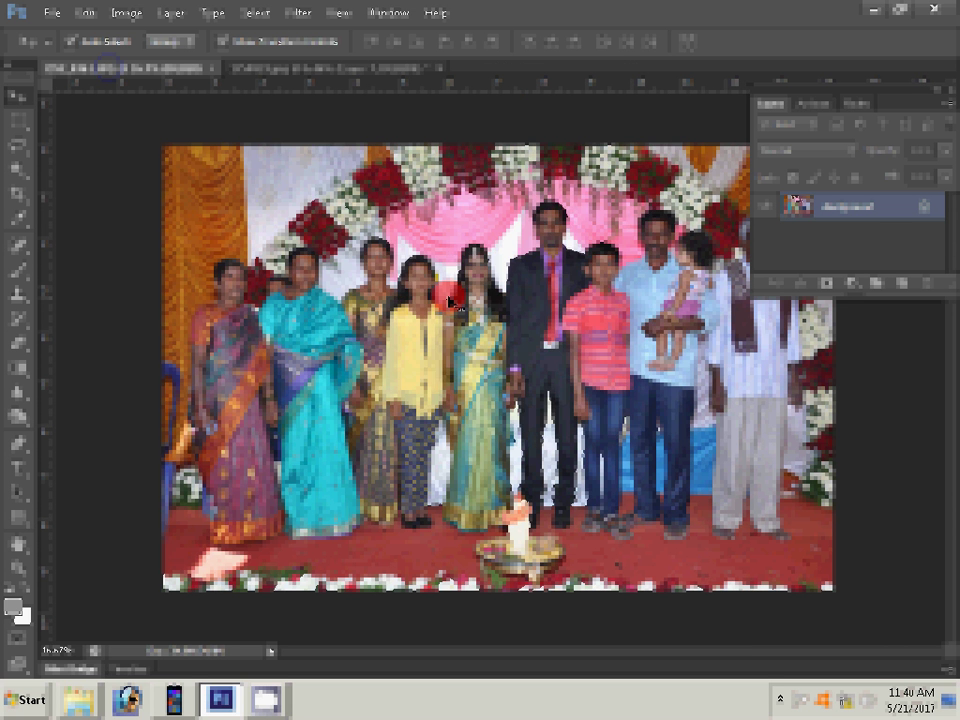
key(ctrl+alt+i)
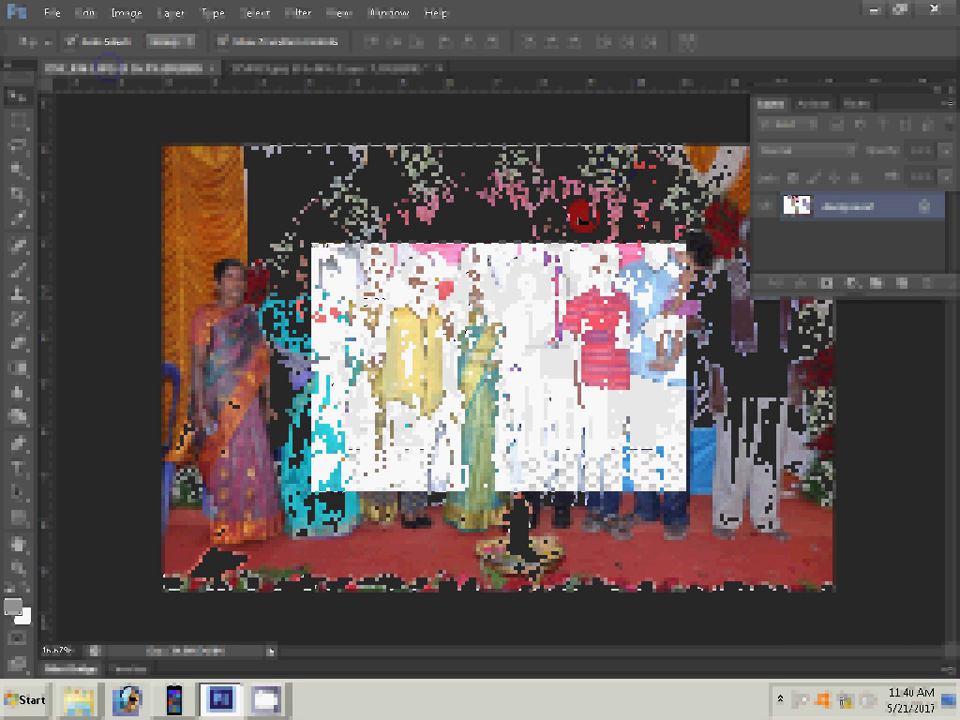
click(214, 68)
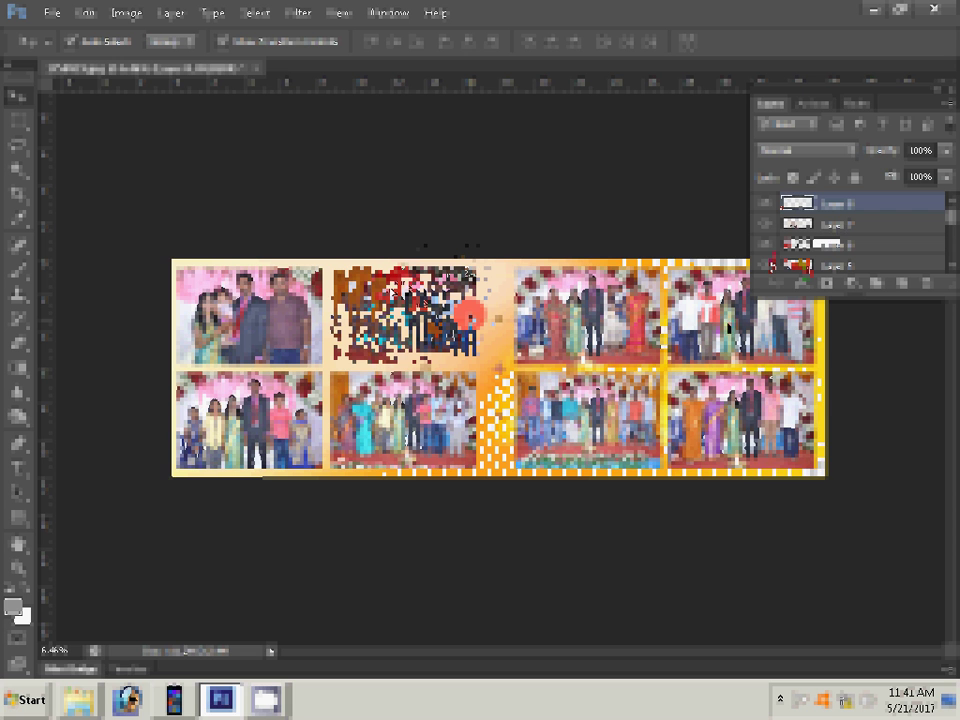
- Merge visible layers and add a Spectrum gradient Stroke effect framing the photos
click(168, 13)
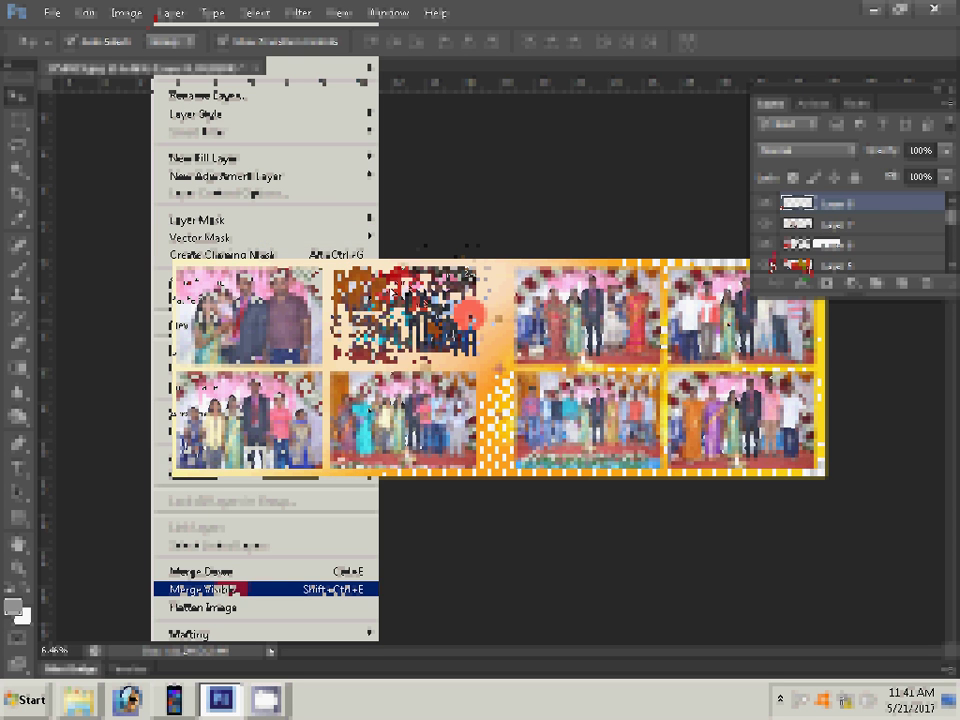
click(232, 588)
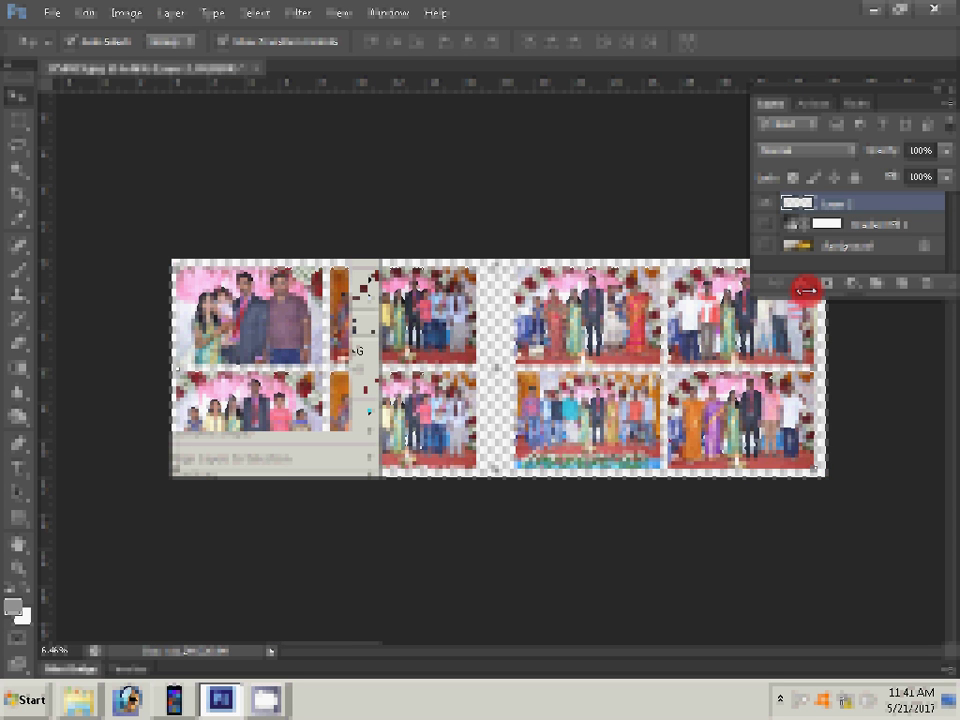
click(803, 285)
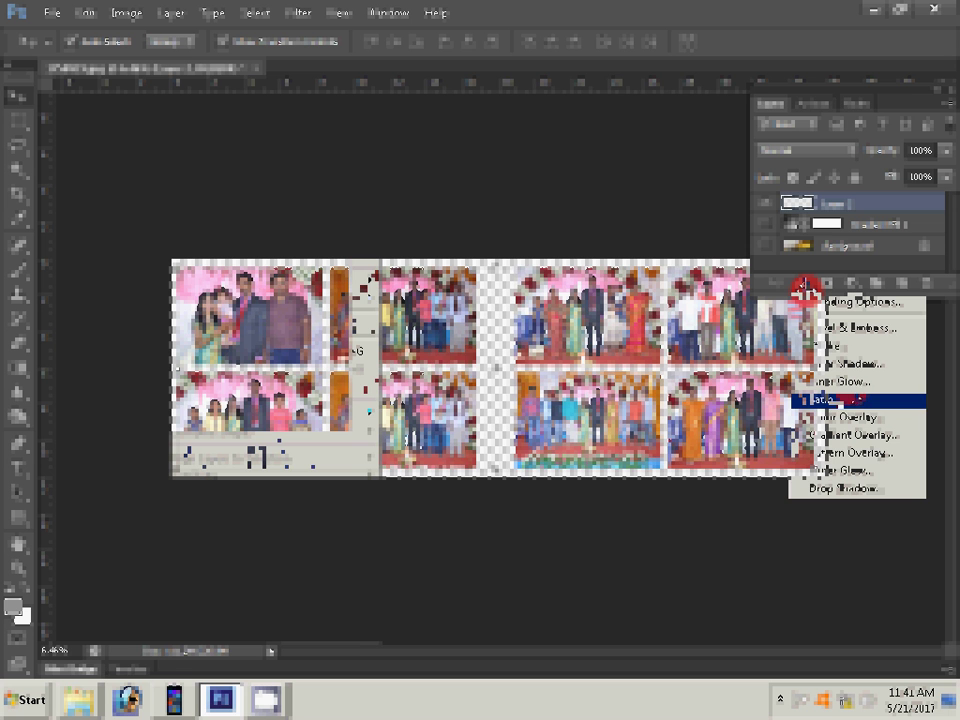
click(826, 345)
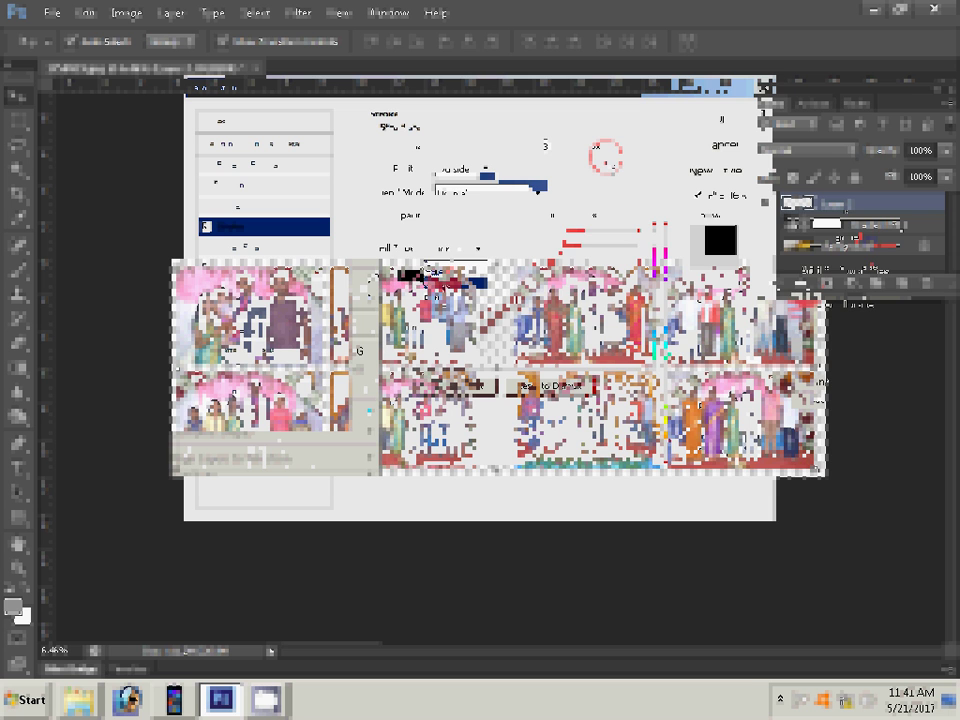
click(450, 248)
click(455, 270)
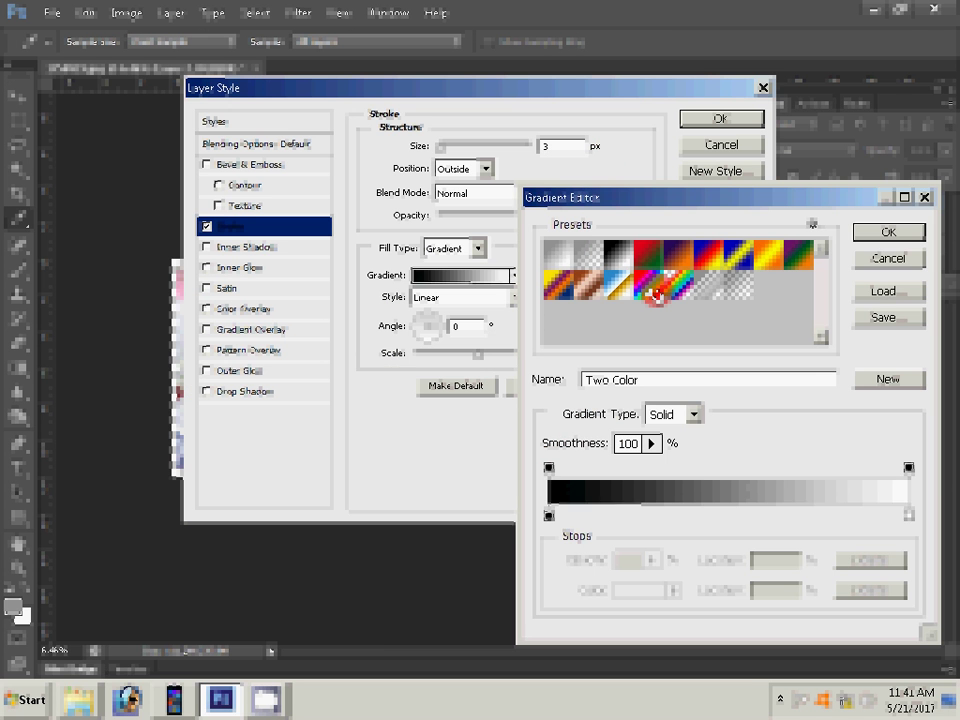
click(657, 290)
key(Return)
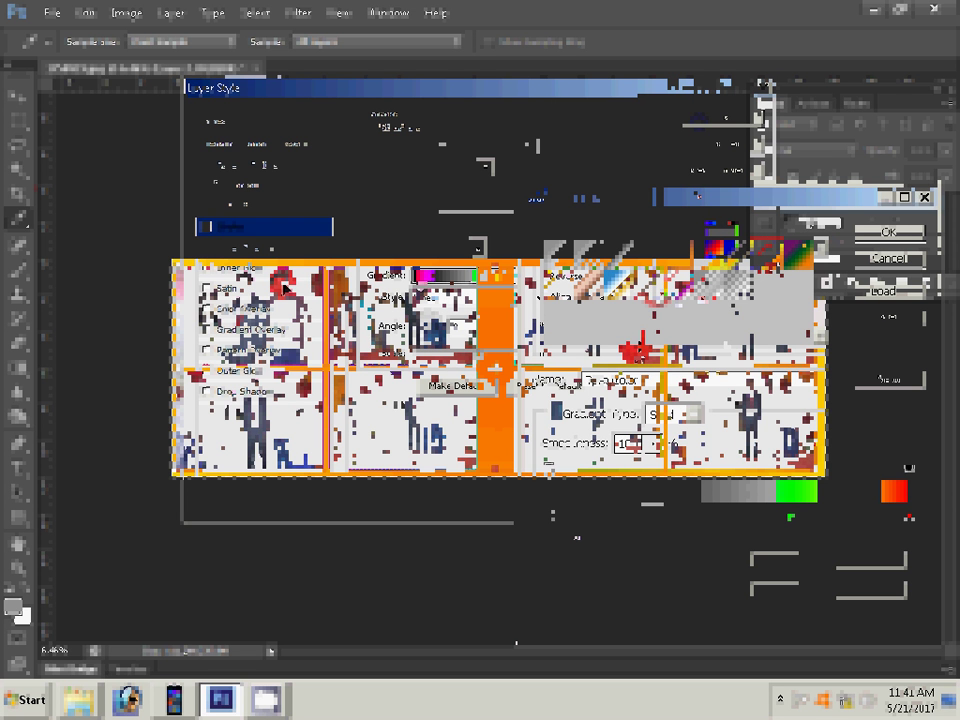
- Attempt Save for Web, then cancel the oversized-image warning
click(50, 14)
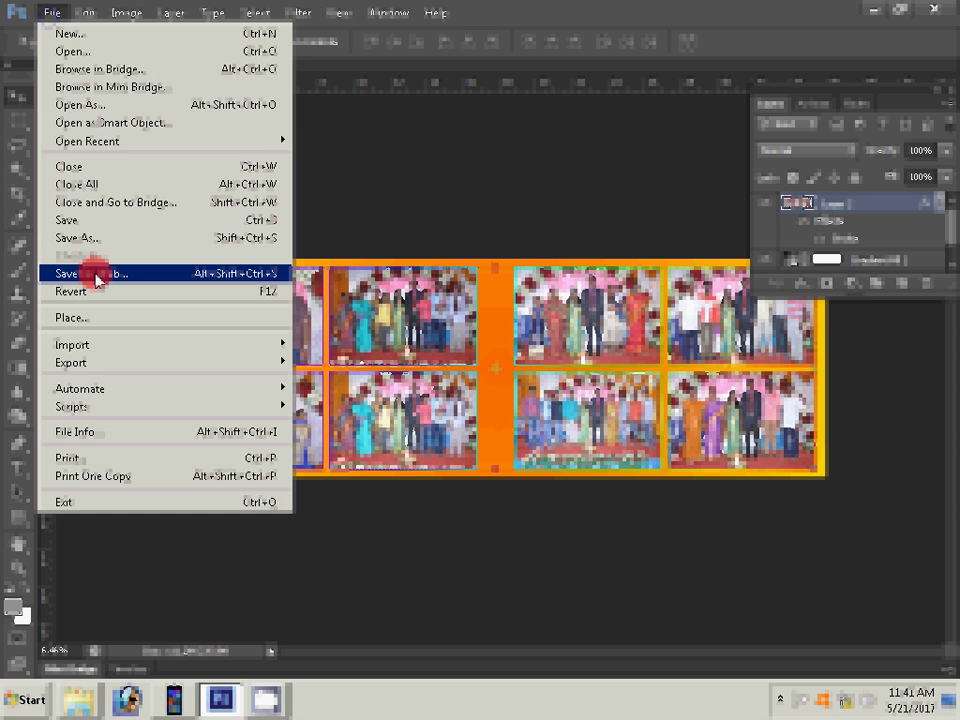
click(93, 274)
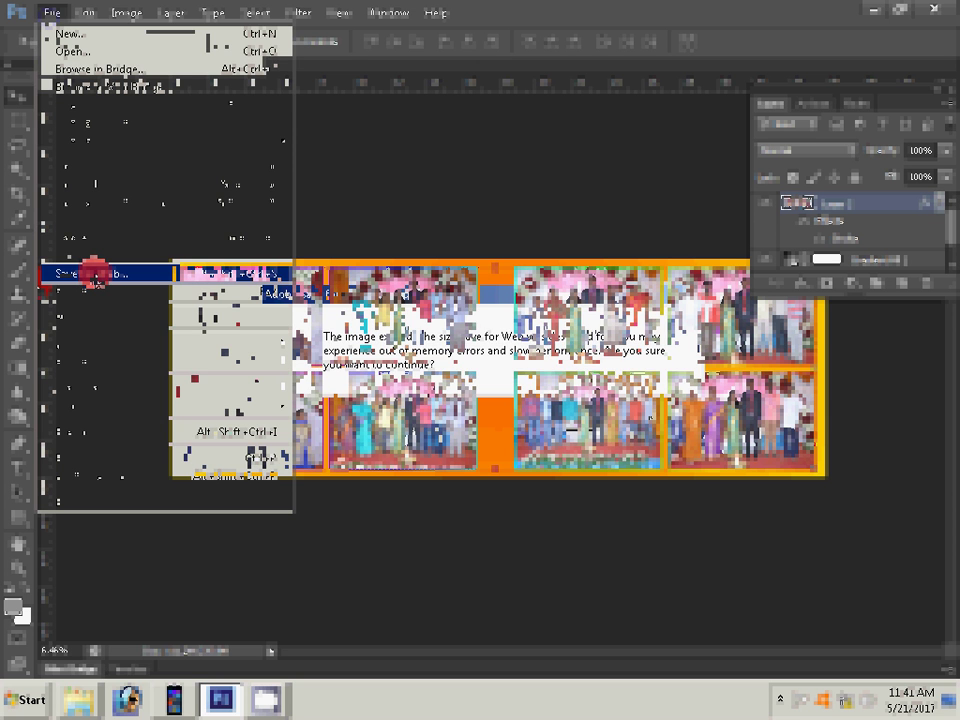
key(Return)
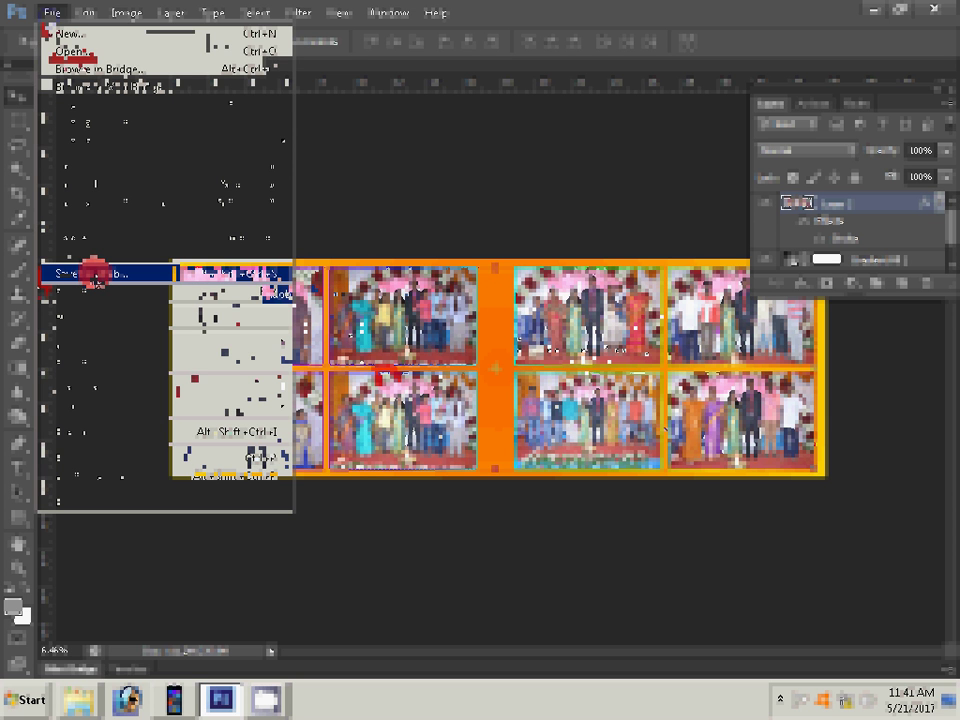
- Start Save As with Local Disk (G:) as the save location
click(75, 235)
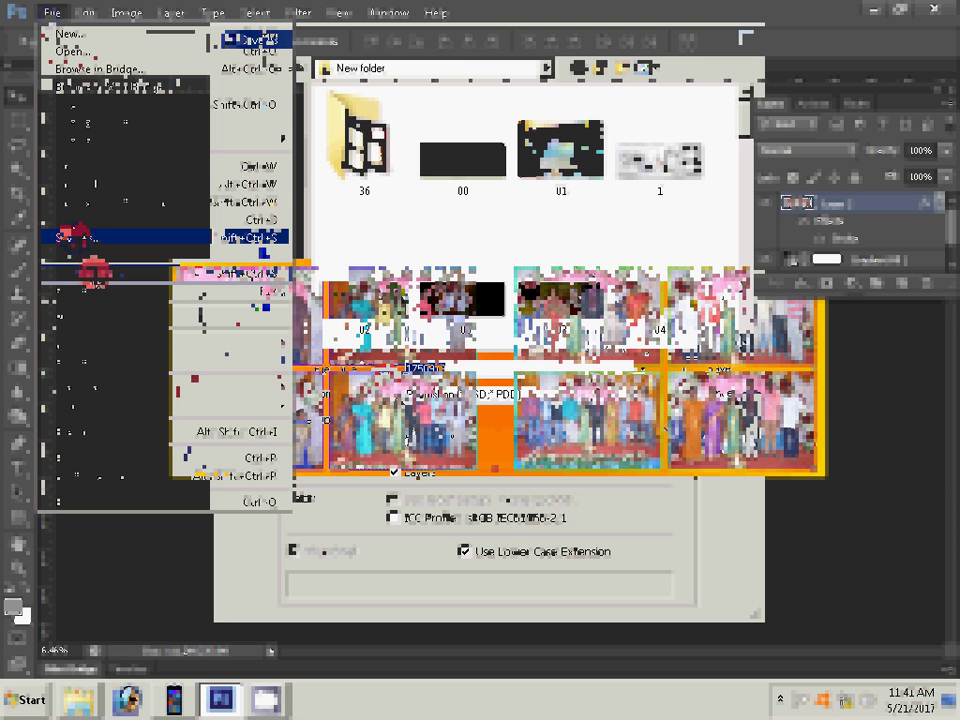
click(546, 68)
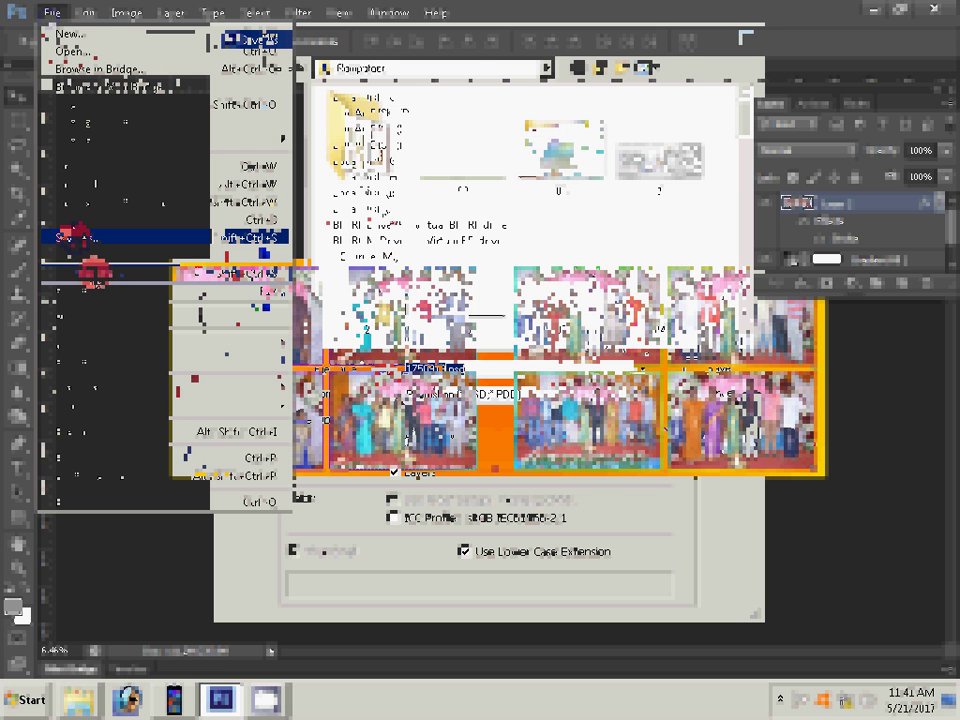
click(367, 160)
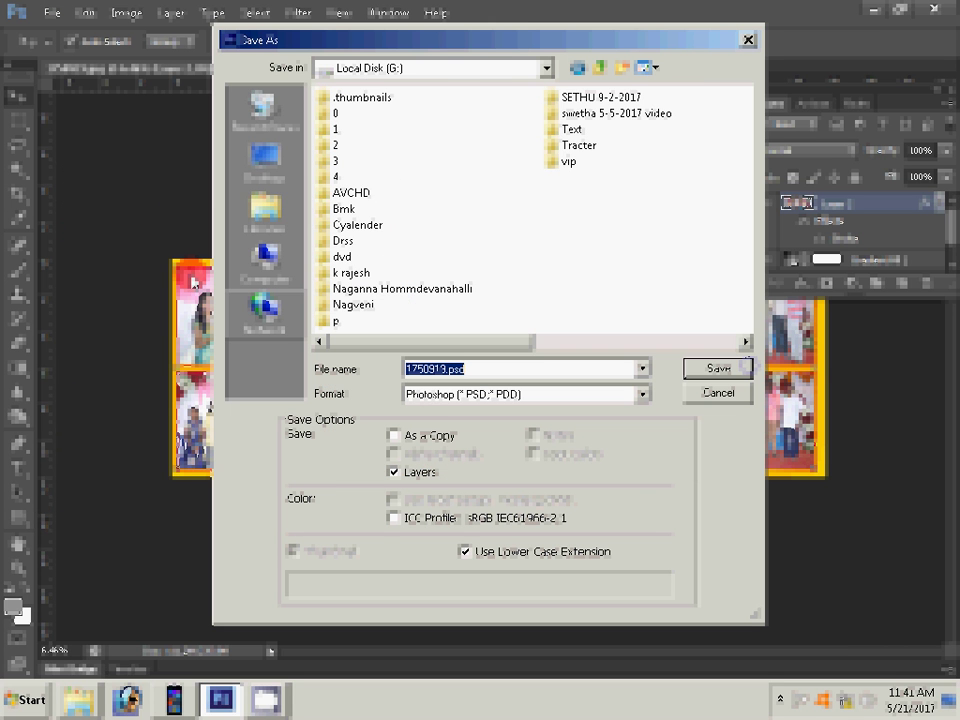
click(345, 273)
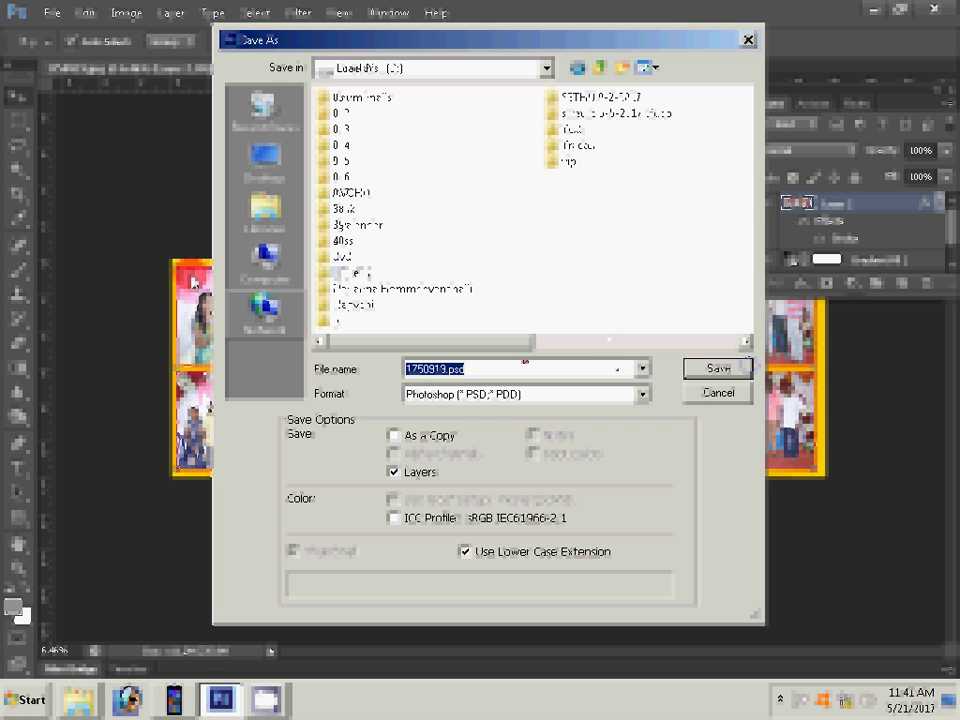
- Enter the file name 41 and save the banner as 41.psd
text(41)
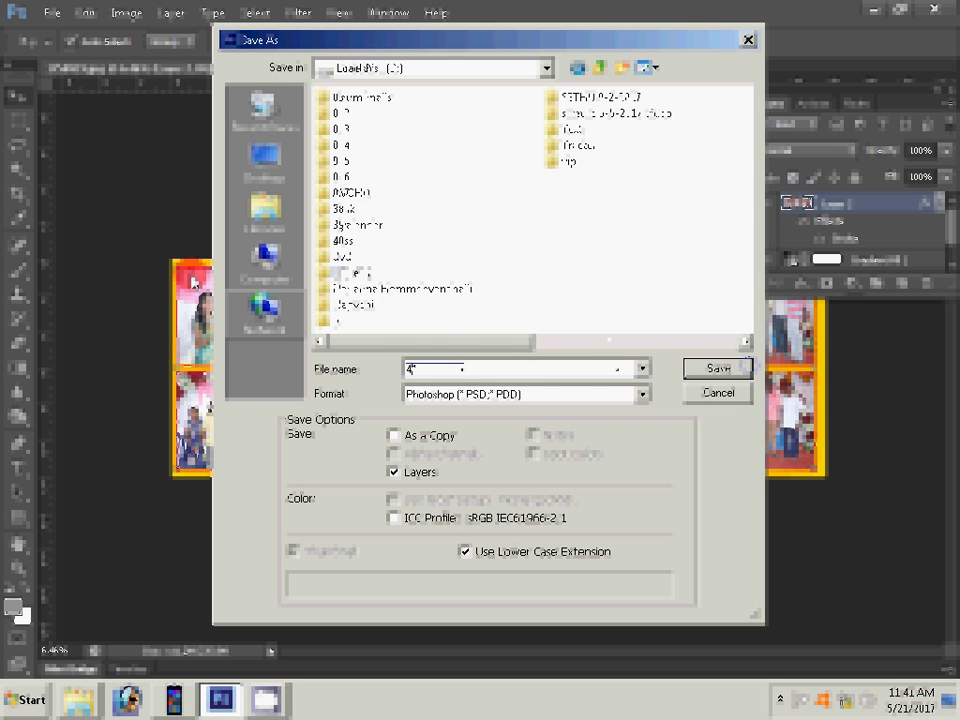
click(745, 367)
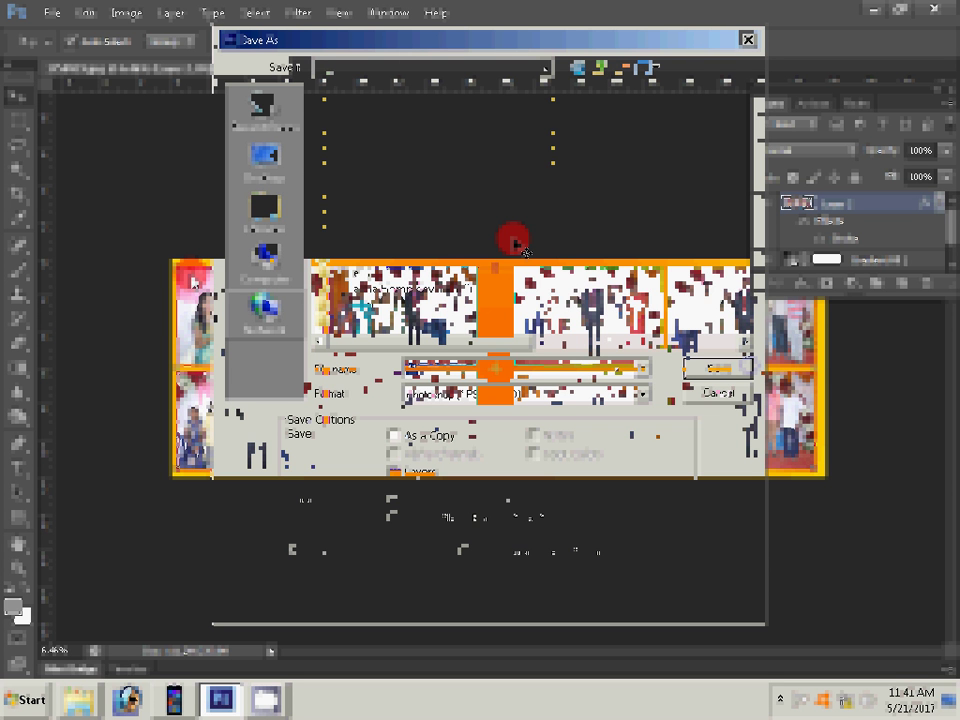